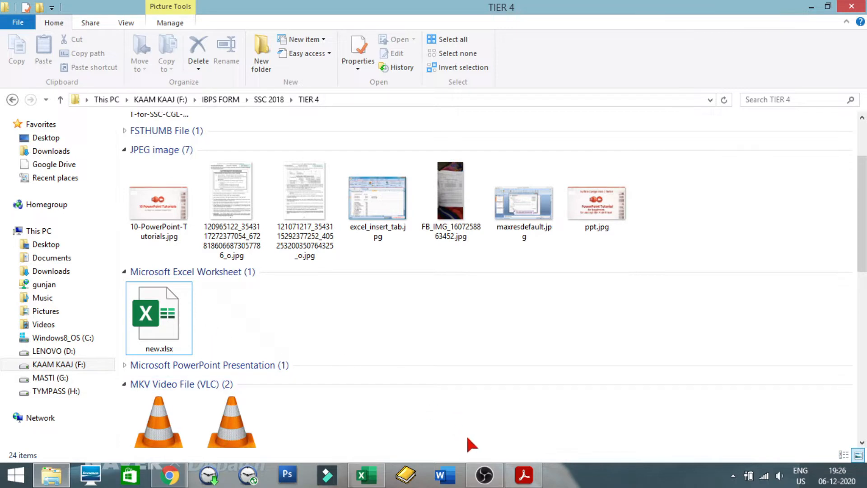
click(484, 475)
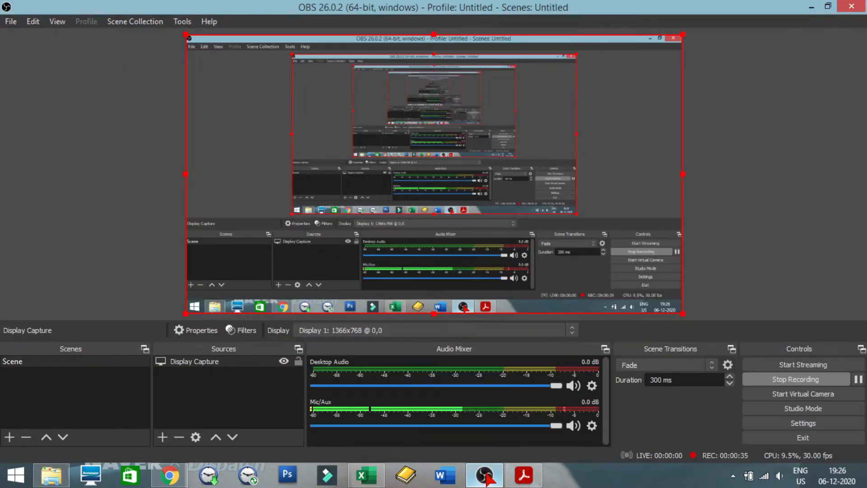
click(485, 473)
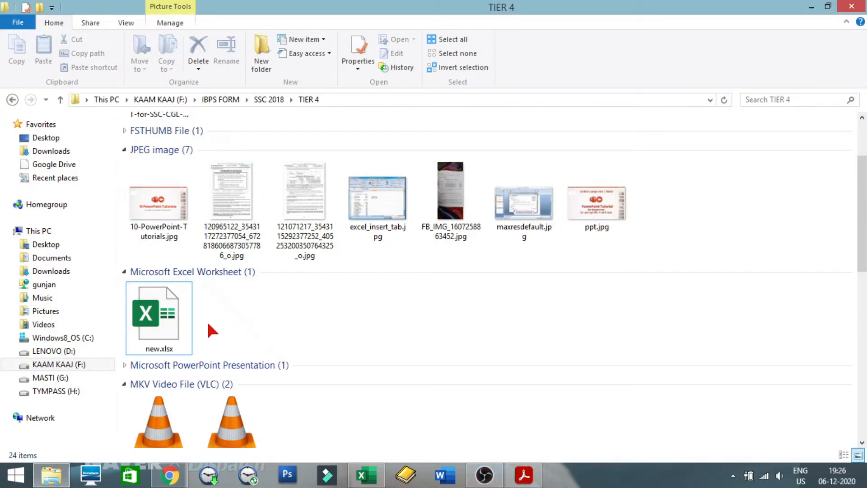
right_click(267, 306)
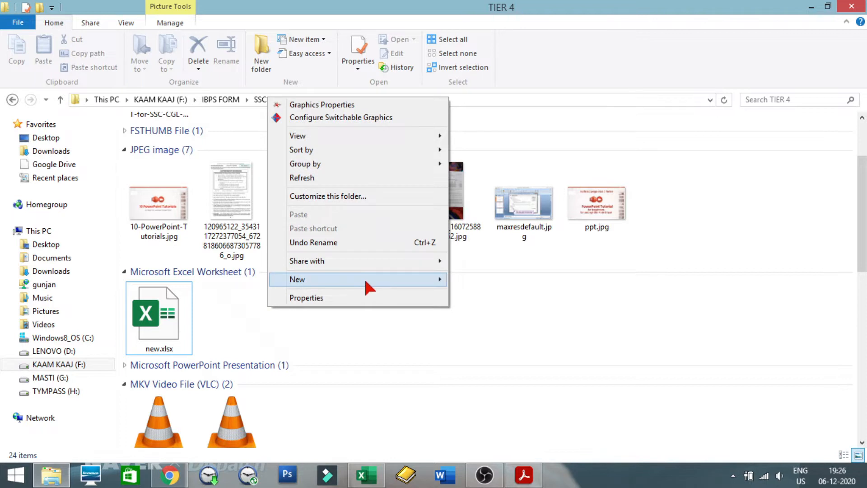
mouse_move(364, 277)
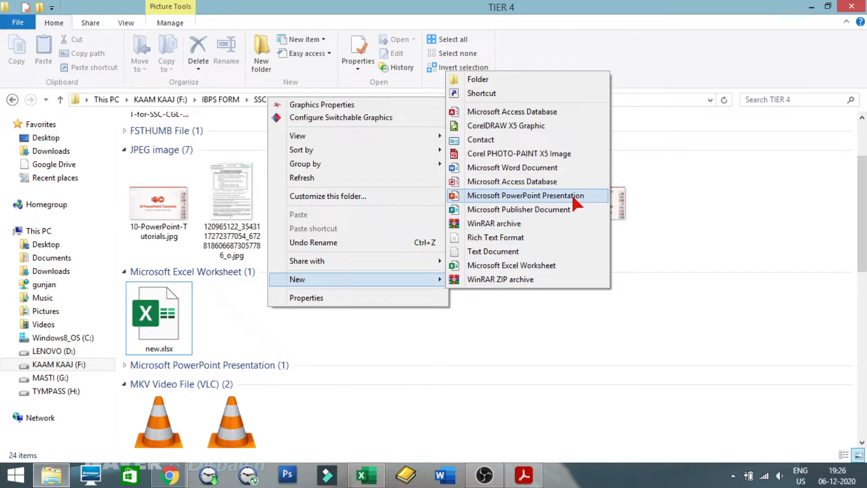
click(396, 330)
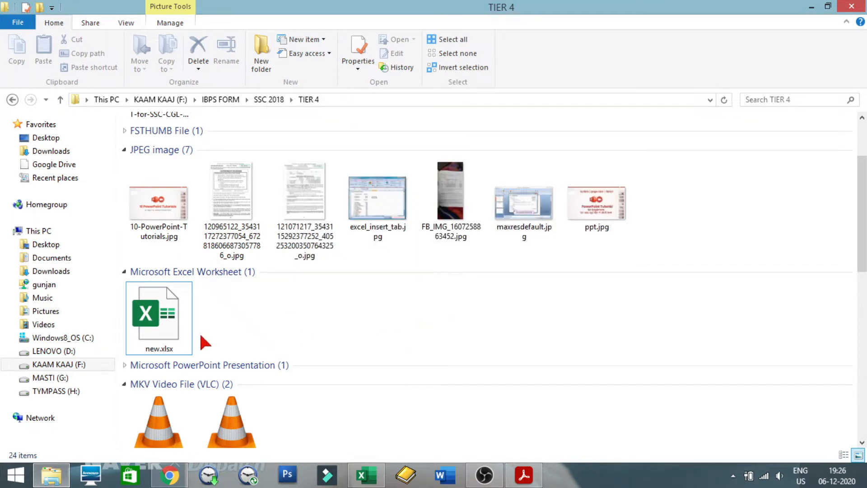
Step: Switch to the new.xlsx workbook in Excel, restore its window to a smaller size and show the exercise PDF beside it
click(375, 472)
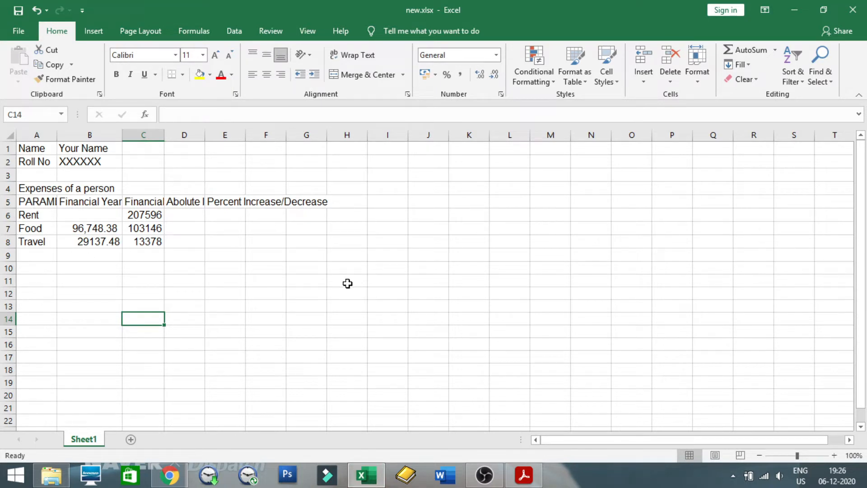
click(824, 10)
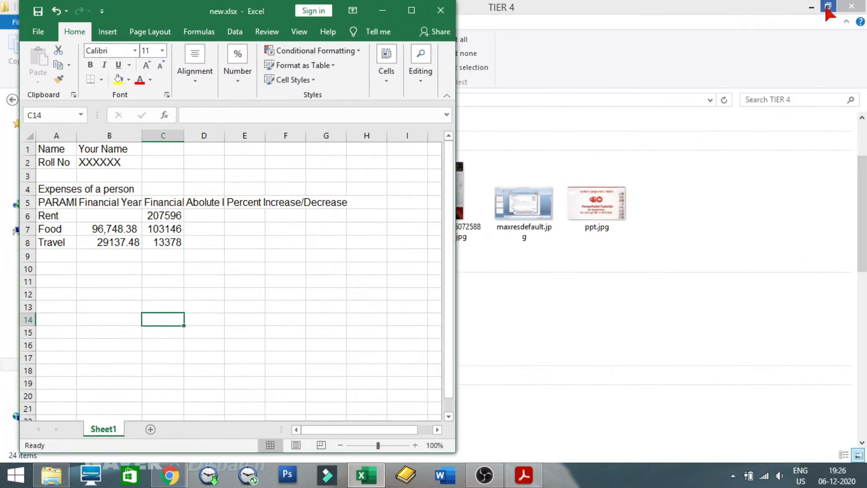
click(524, 475)
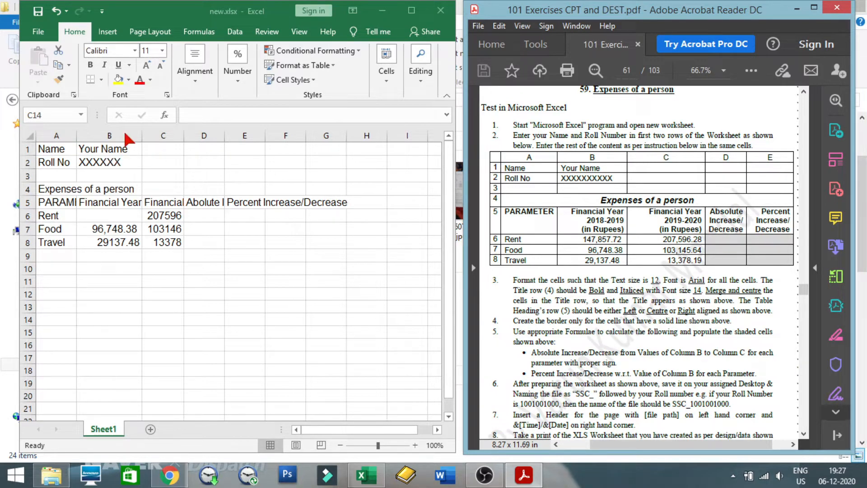
Step: Look over the worksheet's structure by selecting individual columns, rows and cells around the expense data
click(248, 131)
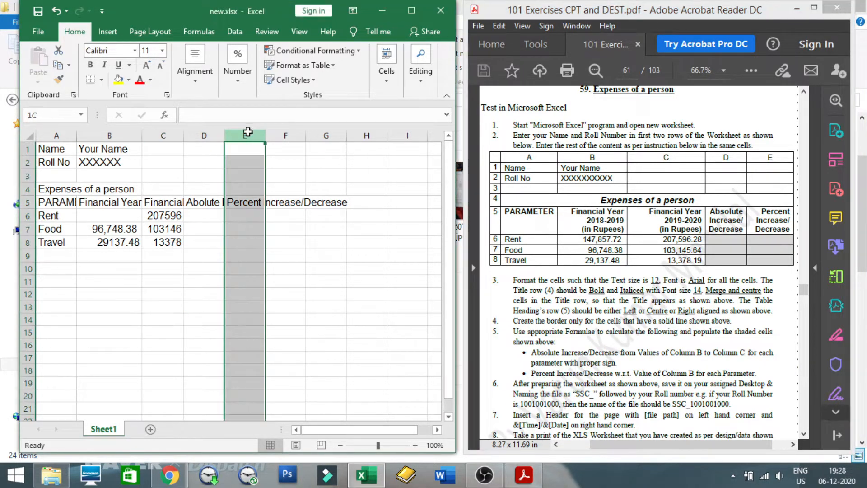
click(288, 131)
click(319, 129)
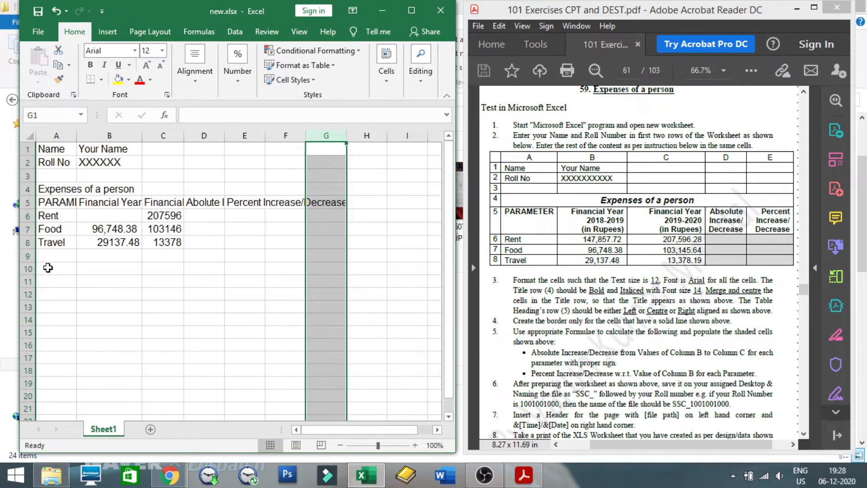
click(22, 269)
click(23, 282)
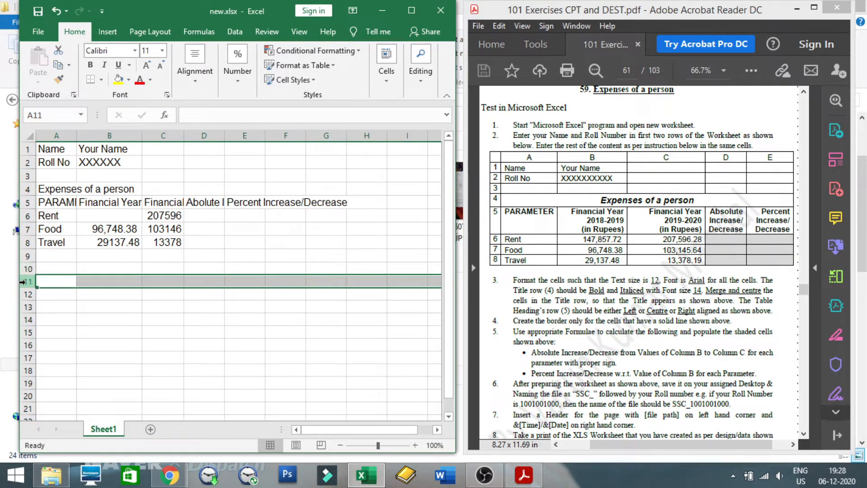
click(22, 295)
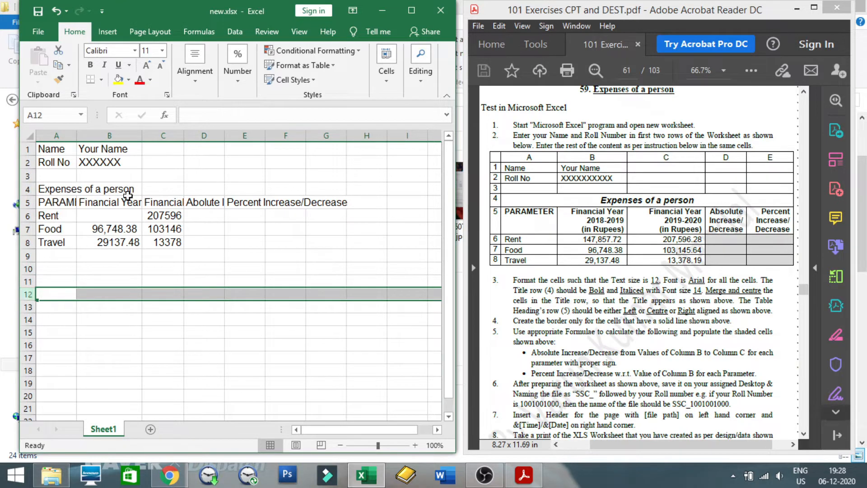
click(165, 161)
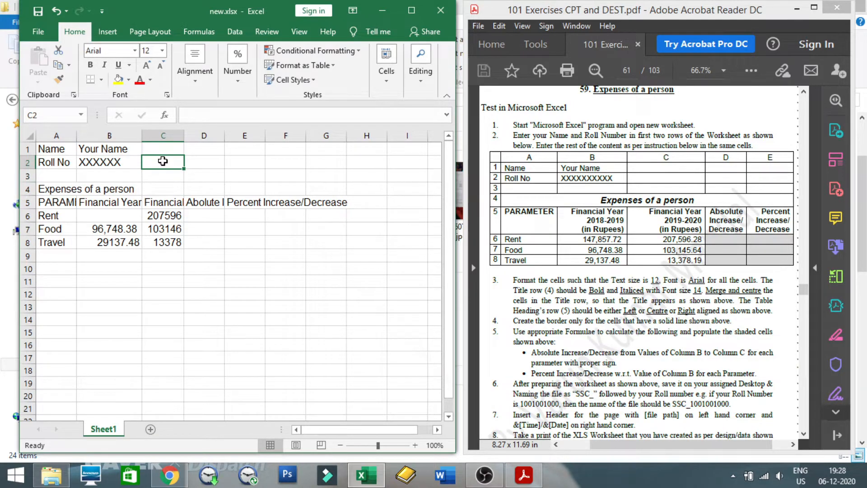
click(194, 162)
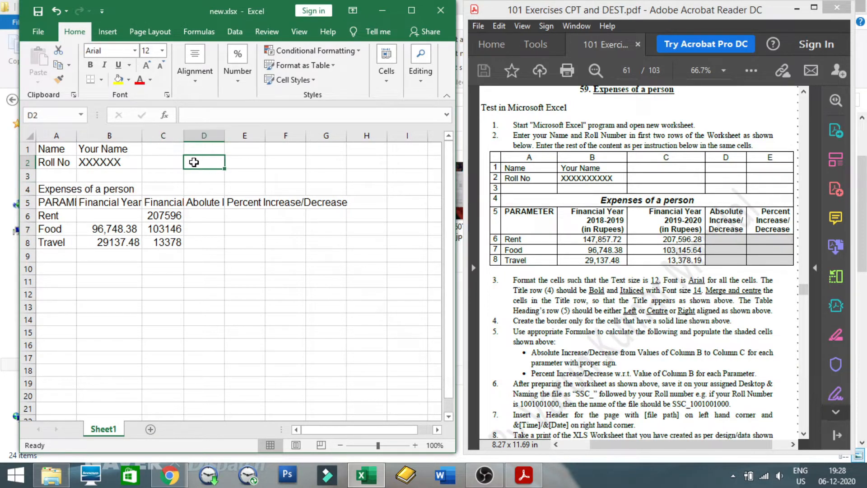
click(172, 175)
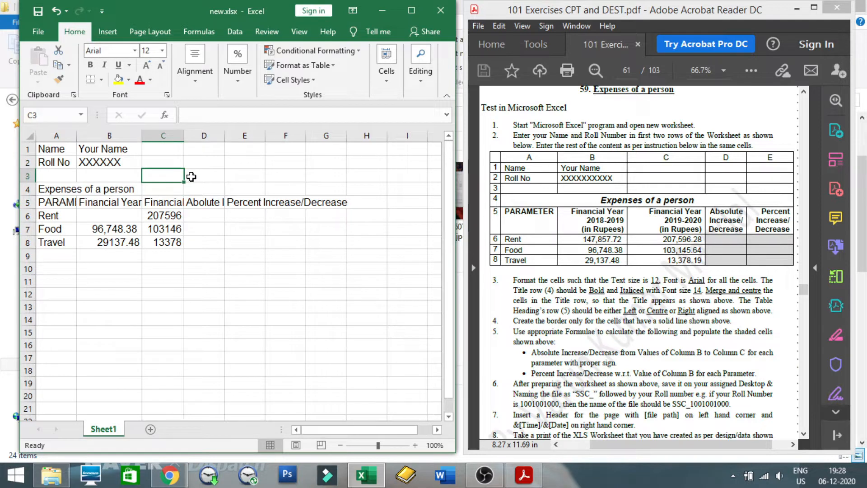
click(192, 176)
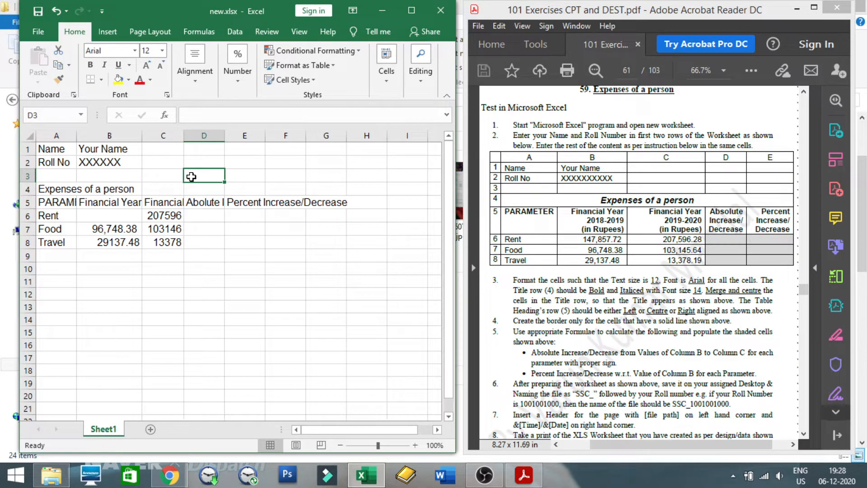
click(291, 255)
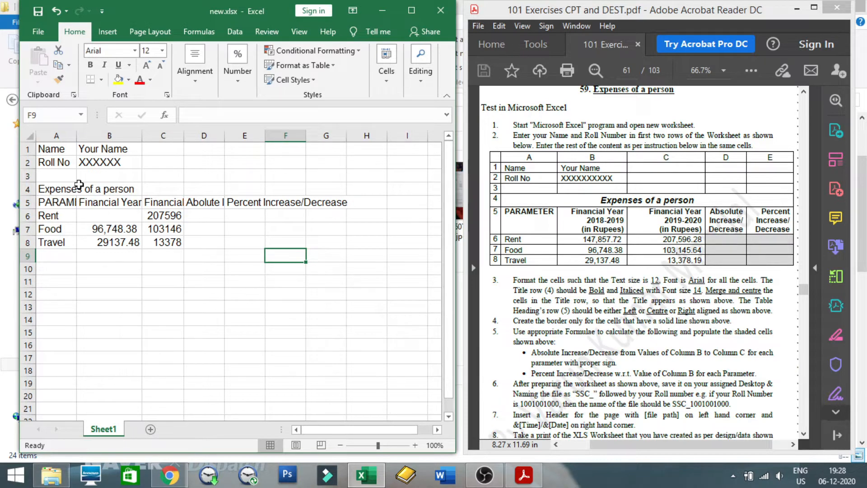
Step: Format the data range A1:G8 with font size 12 and the Arial font
drag(60, 148, 313, 243)
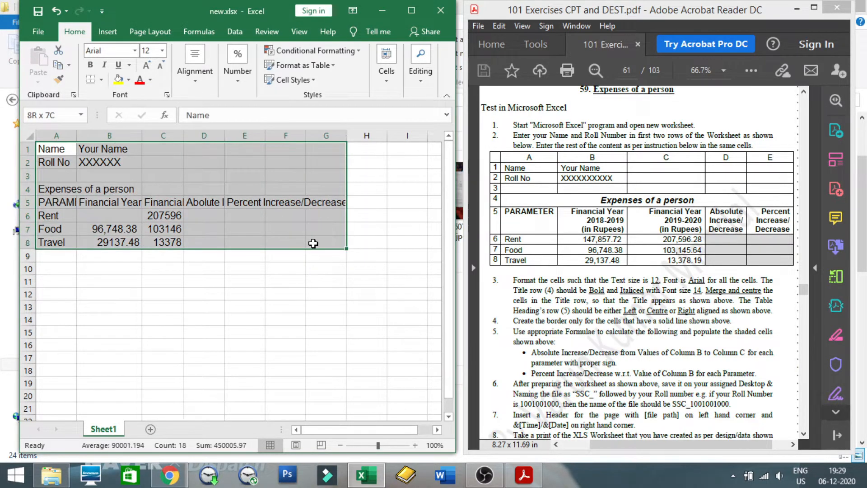
click(162, 50)
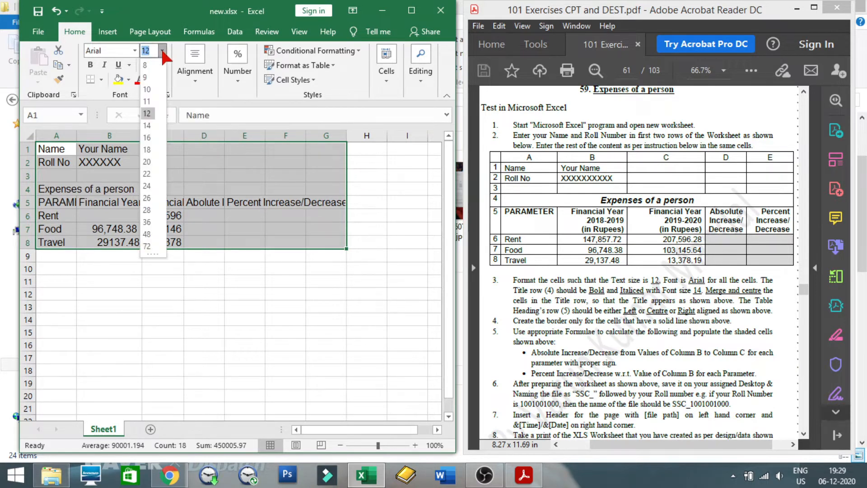
click(152, 113)
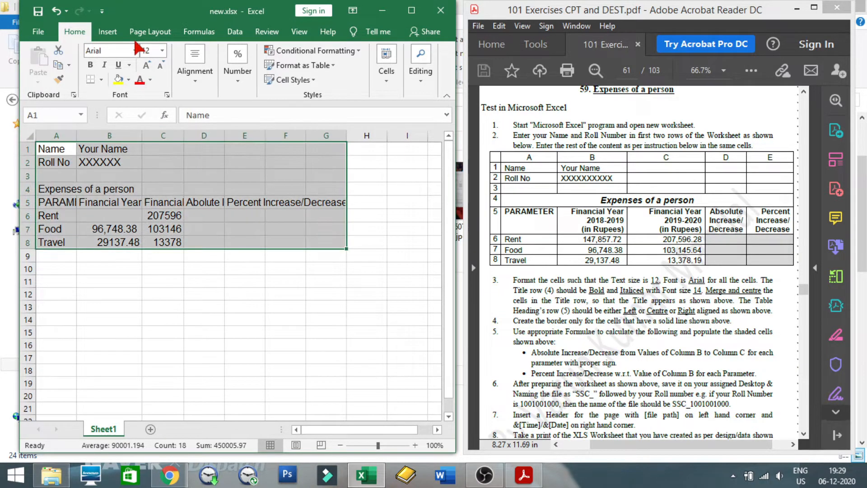
click(119, 48)
text(ar)
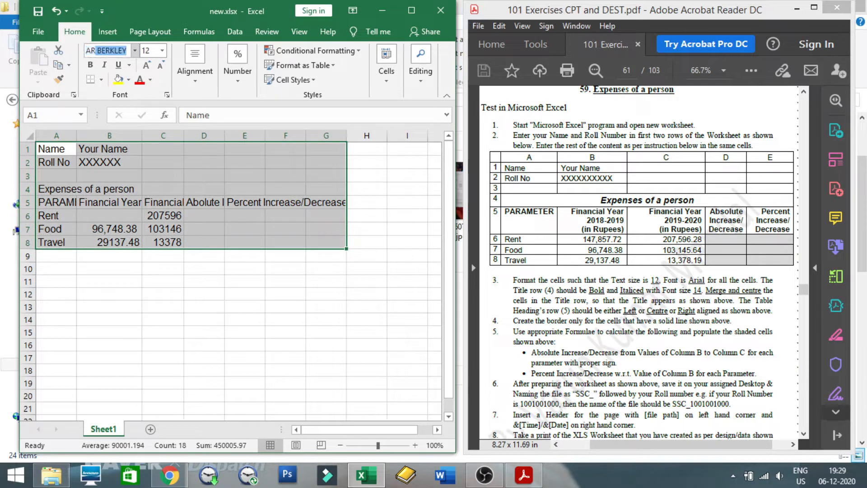
text(ial)
click(323, 281)
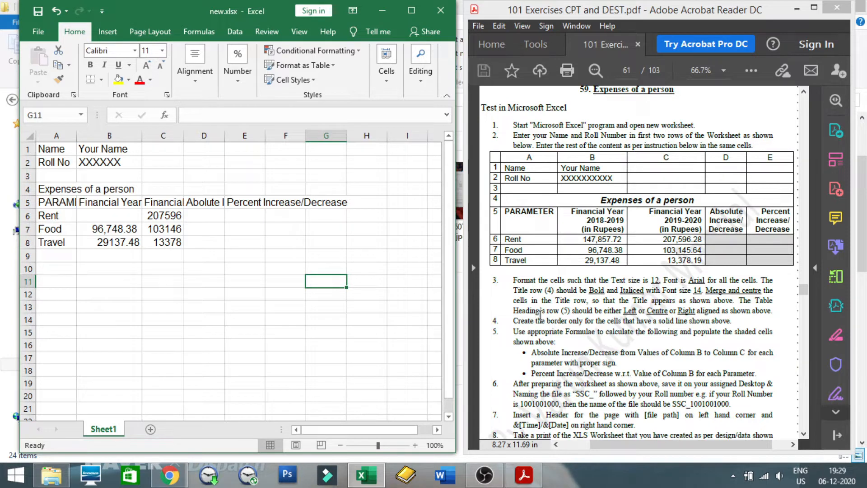
Step: Make the title "Expenses of a person" in A4 bold and italic with font size 14
click(204, 202)
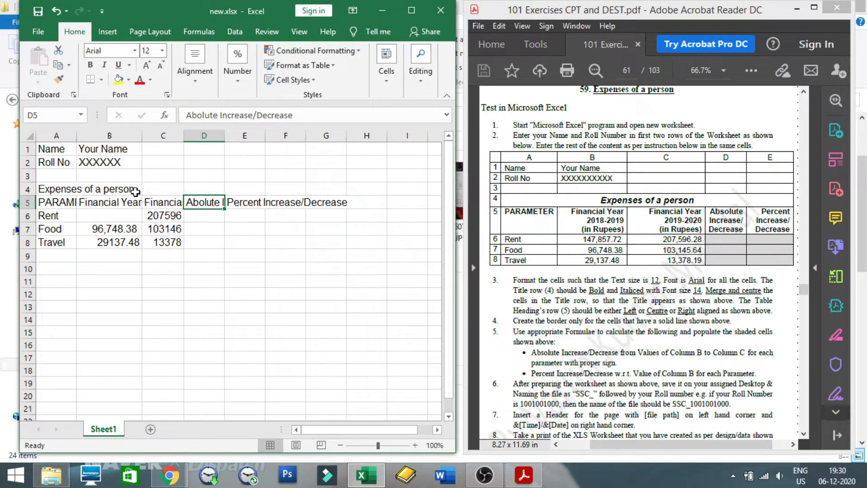
click(57, 188)
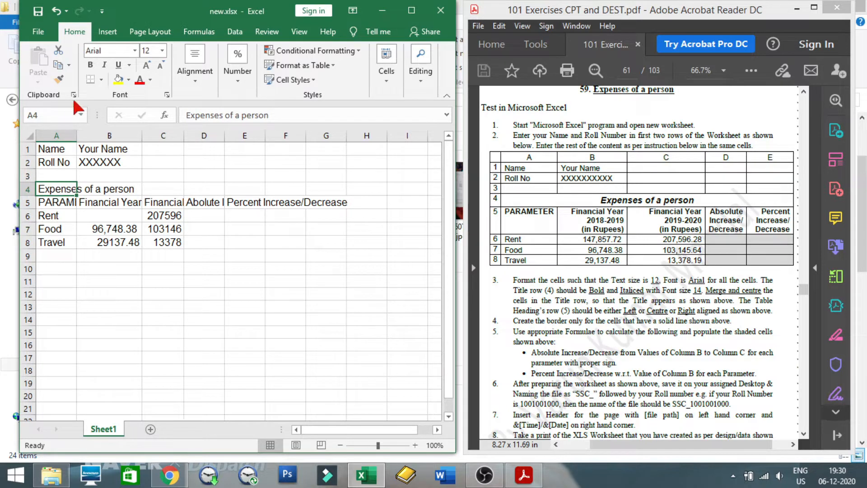
click(91, 64)
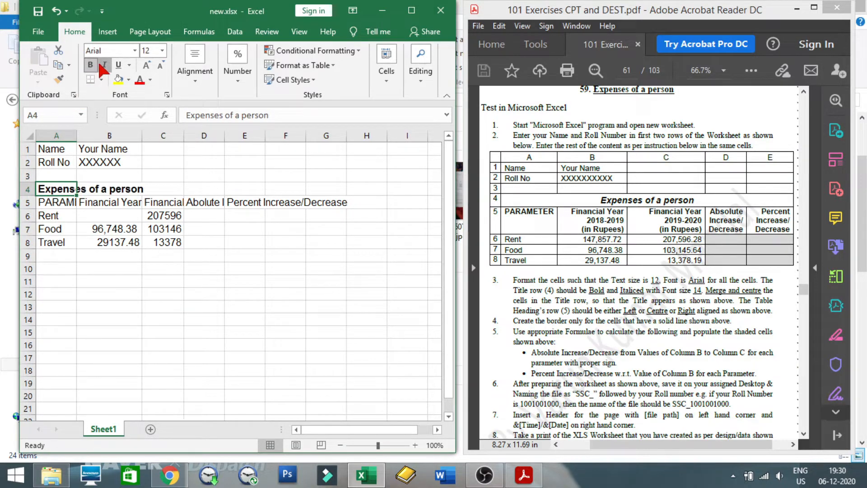
click(104, 64)
click(163, 51)
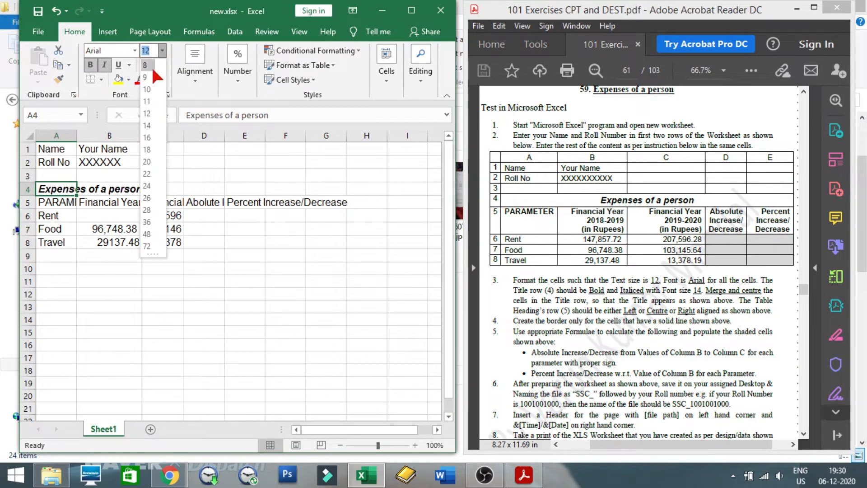
click(148, 126)
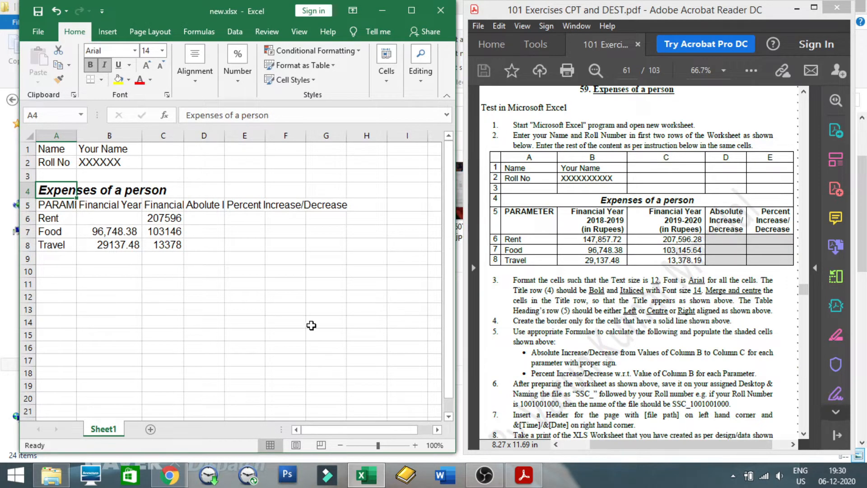
Step: Maximize the workbook window and merge and center the title row across A4:E4
click(411, 10)
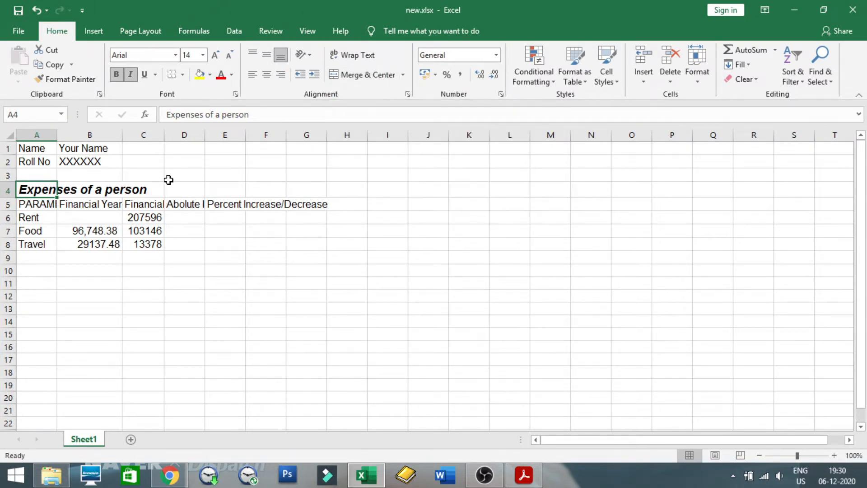
drag(41, 190, 209, 191)
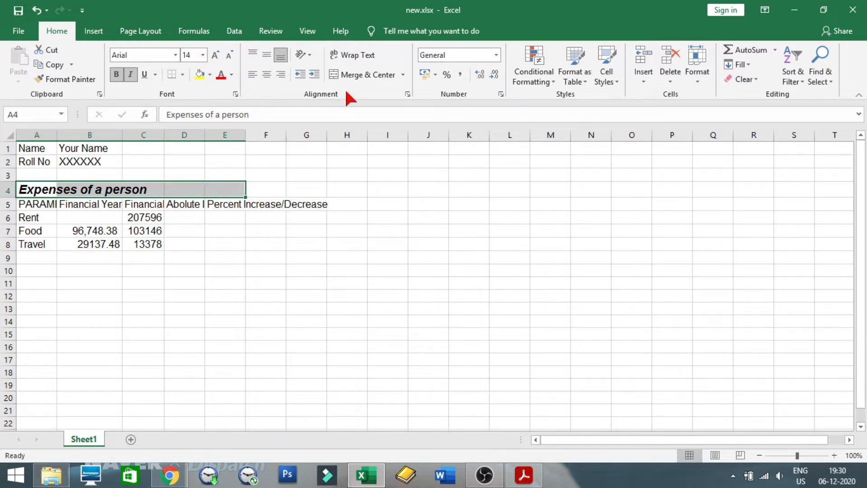
click(351, 77)
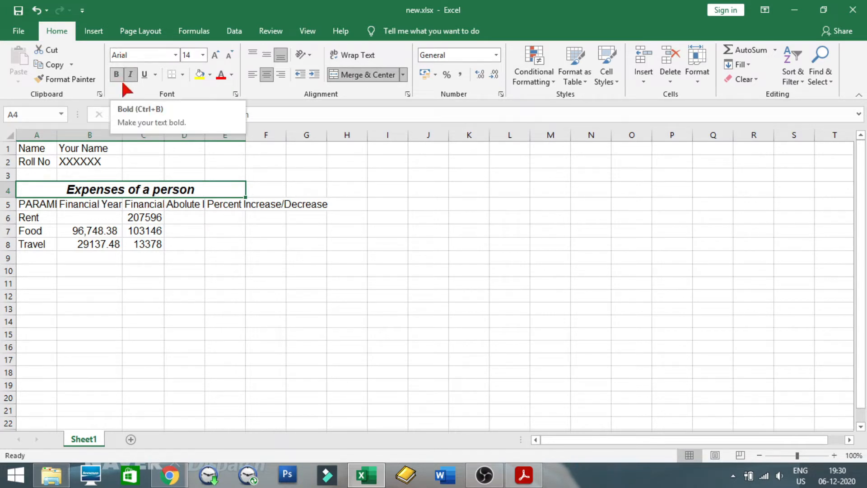
click(175, 290)
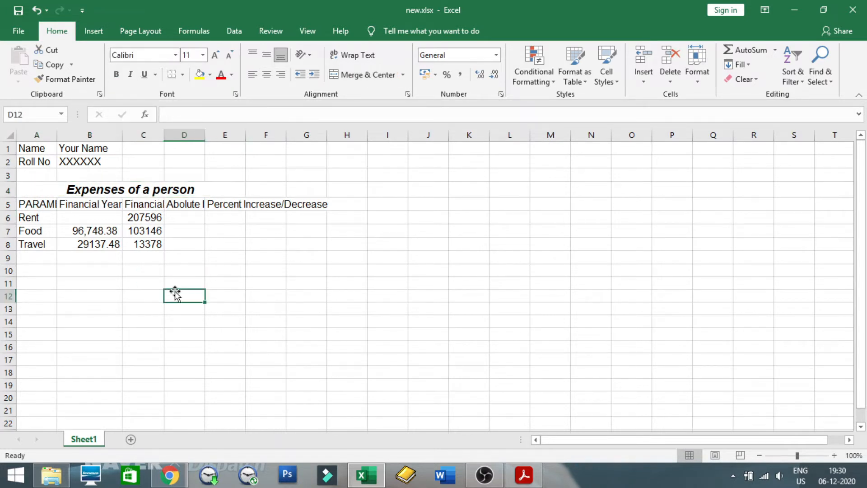
Step: Auto-fit column A so that the whole PARAMETER heading in A5 fits in its cell
click(8, 204)
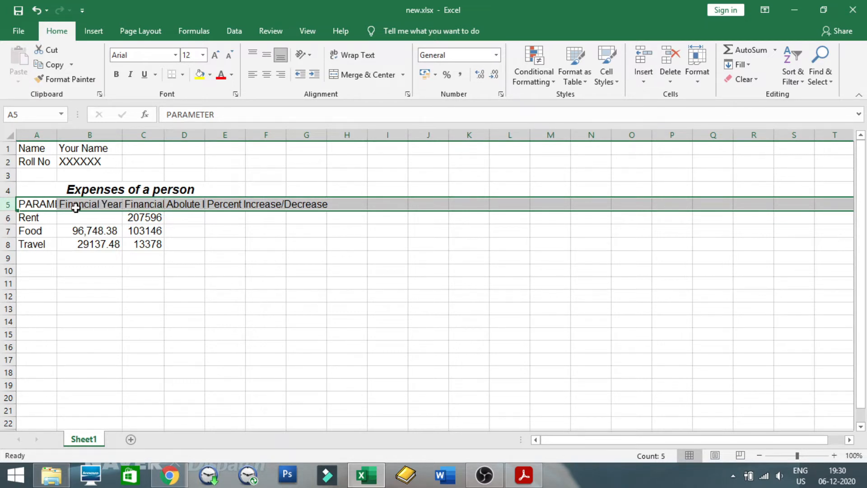
click(50, 272)
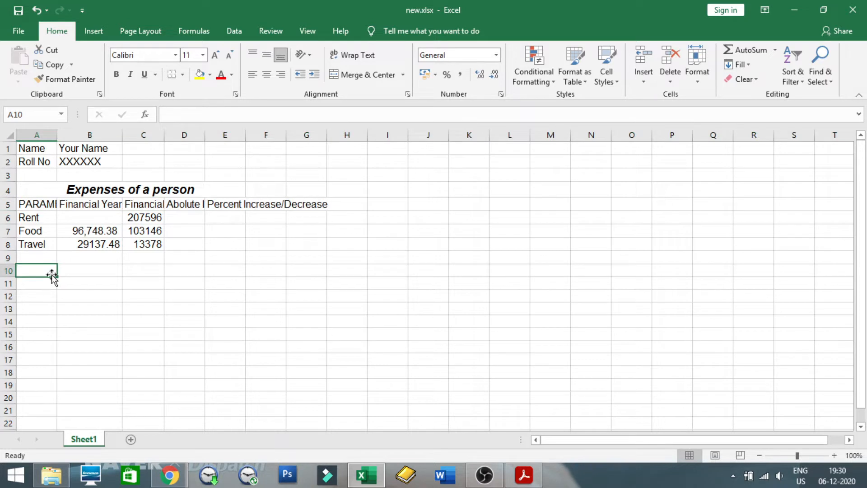
click(36, 205)
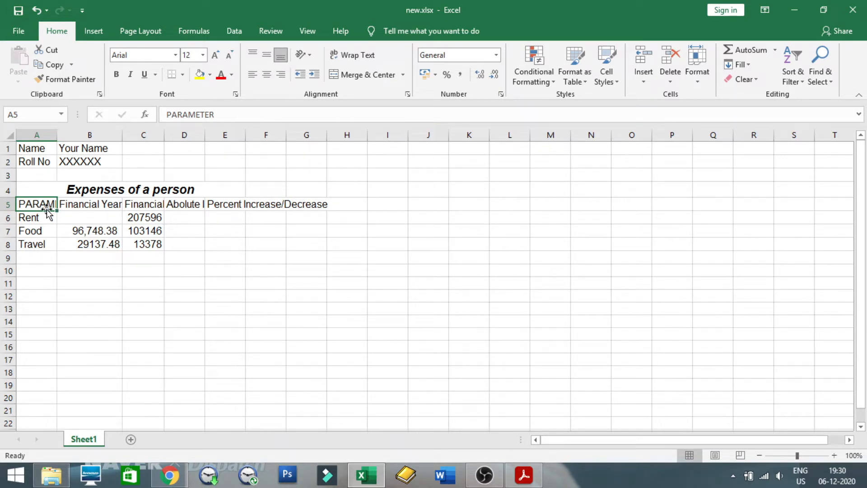
click(37, 132)
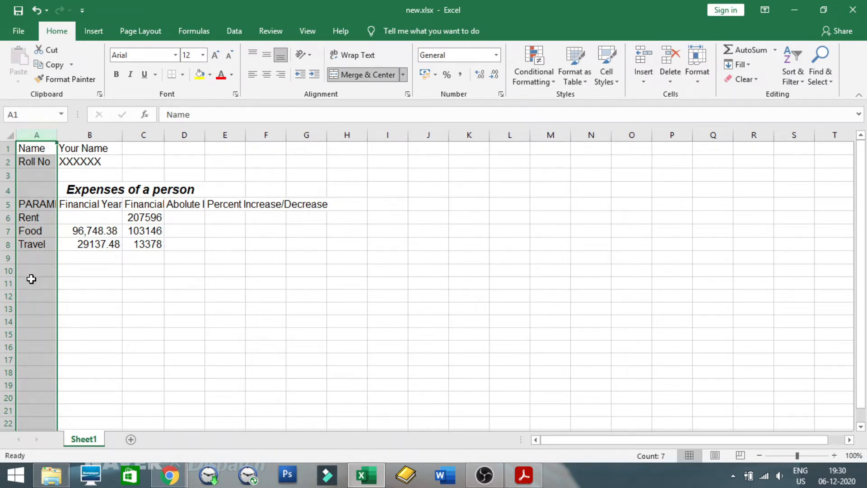
click(25, 204)
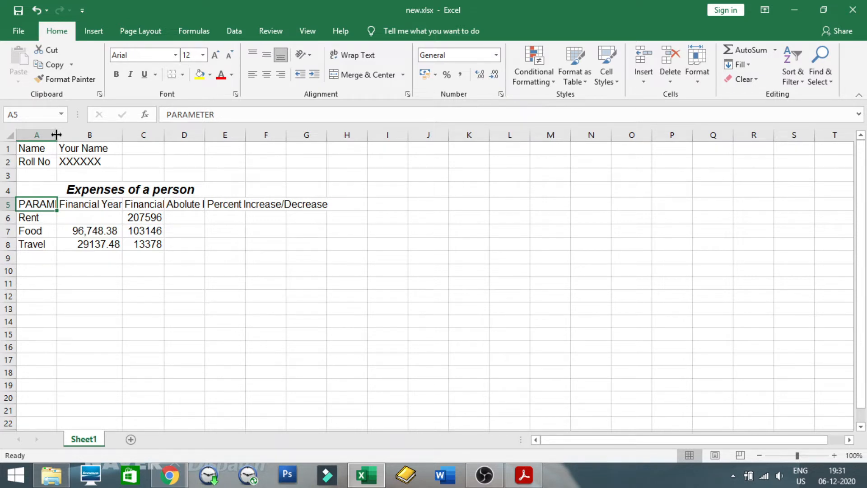
double_click(56, 134)
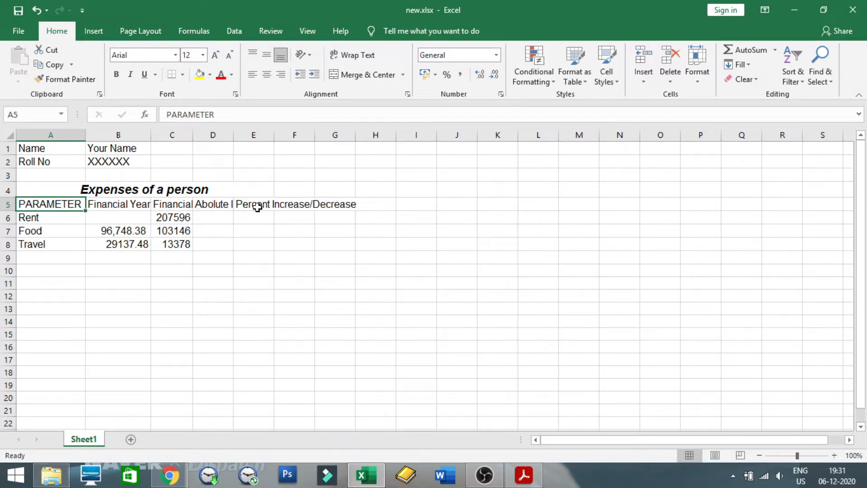
Step: Auto-fit column E to its Percent Increase/Decrease heading, and narrow it back to a little under half that width
click(257, 207)
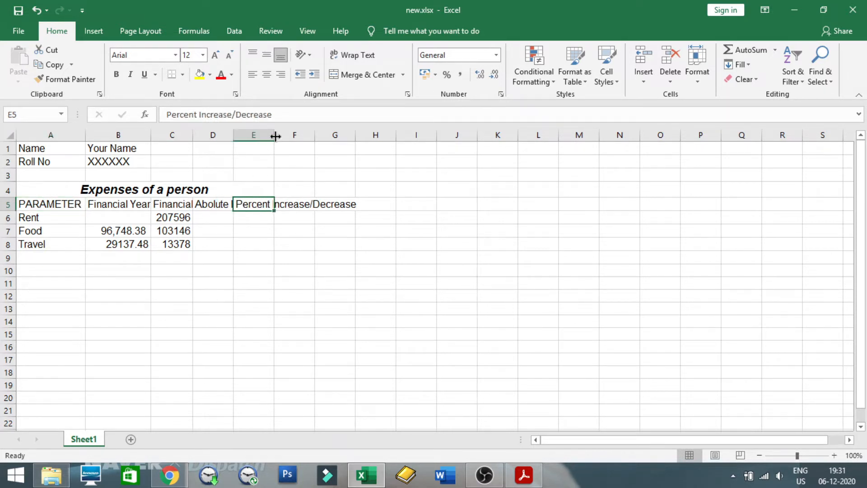
double_click(273, 132)
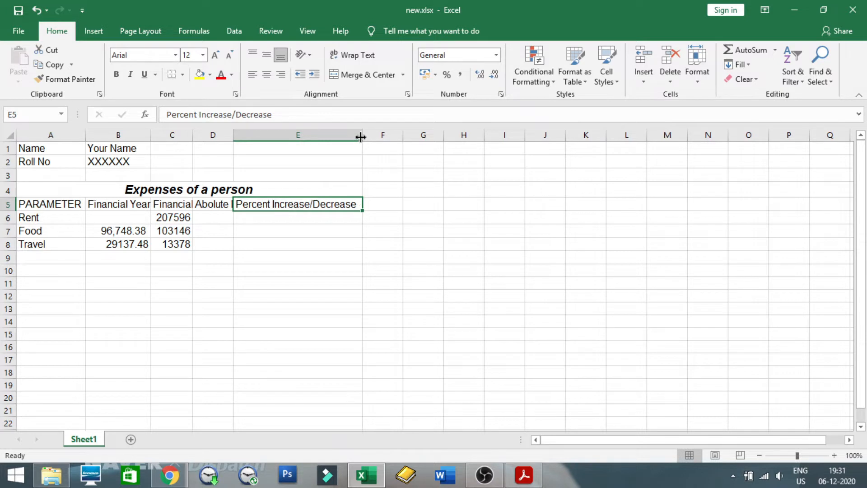
drag(361, 137, 287, 138)
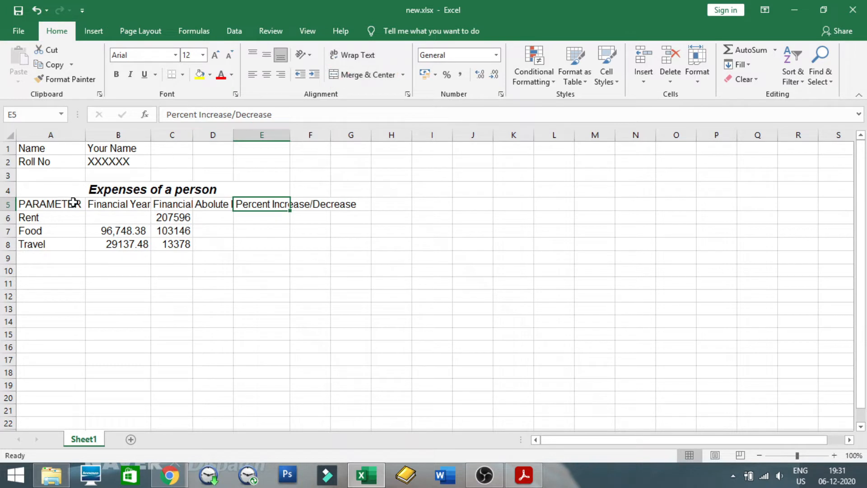
Step: Wrap the text in heading cells A5:E5 and align it vertically to the top of the cells
drag(57, 204, 243, 206)
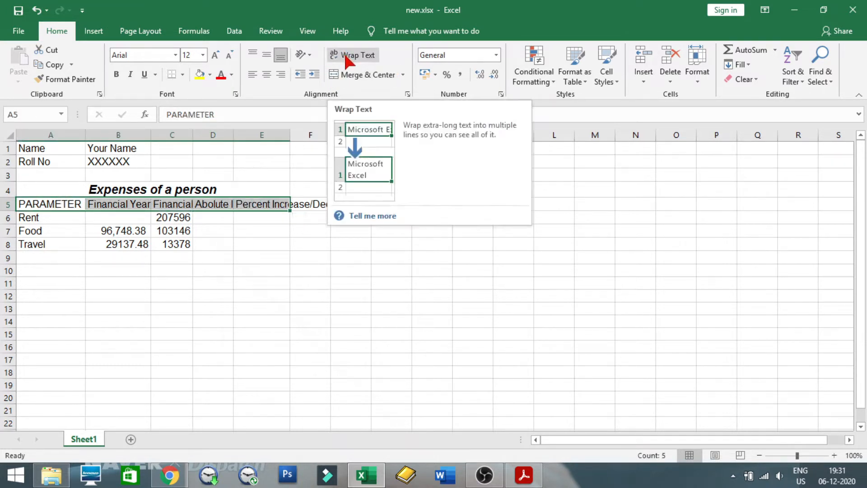
click(524, 474)
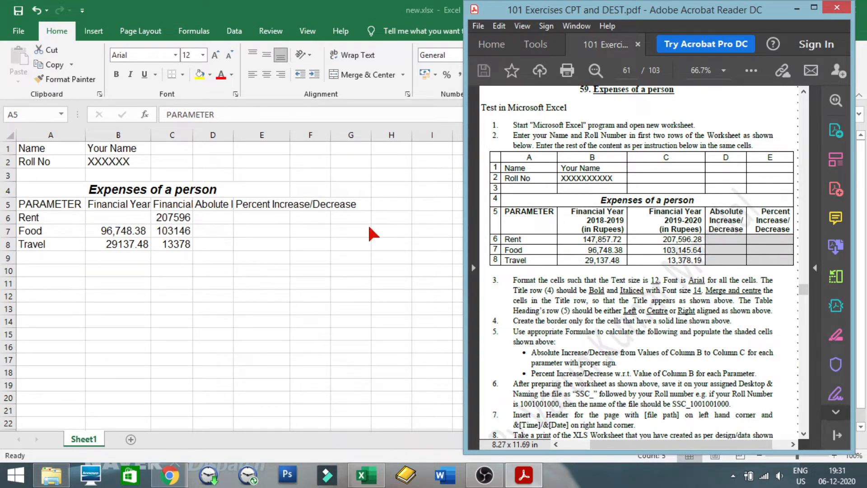
click(72, 201)
key(ctrl+shift+Right)
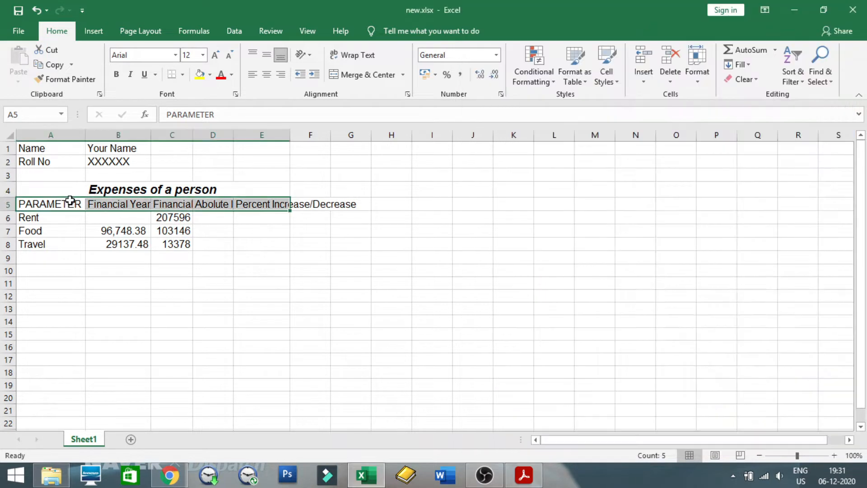
click(357, 54)
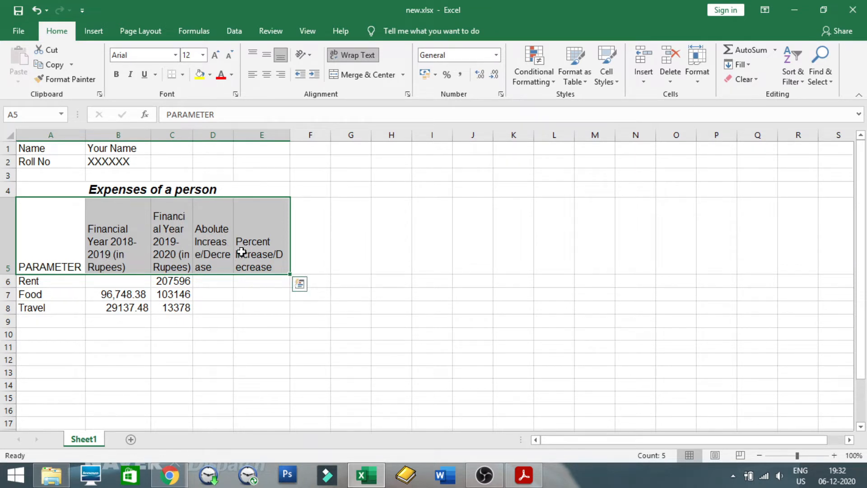
click(266, 55)
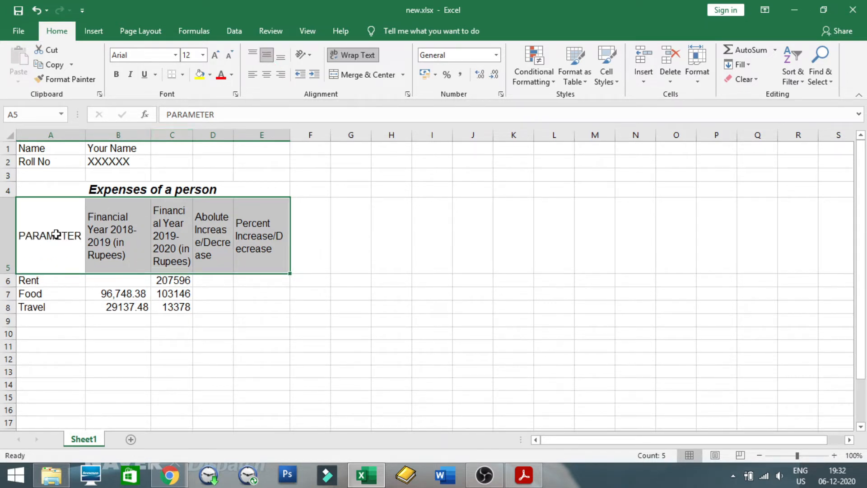
click(252, 53)
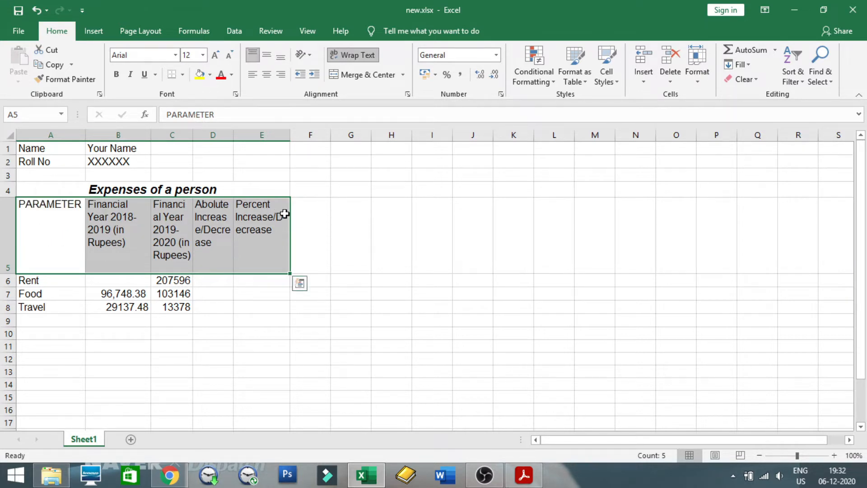
Step: Compare with the exercise PDF, and make all of heading row 5 right-aligned and bold
click(523, 474)
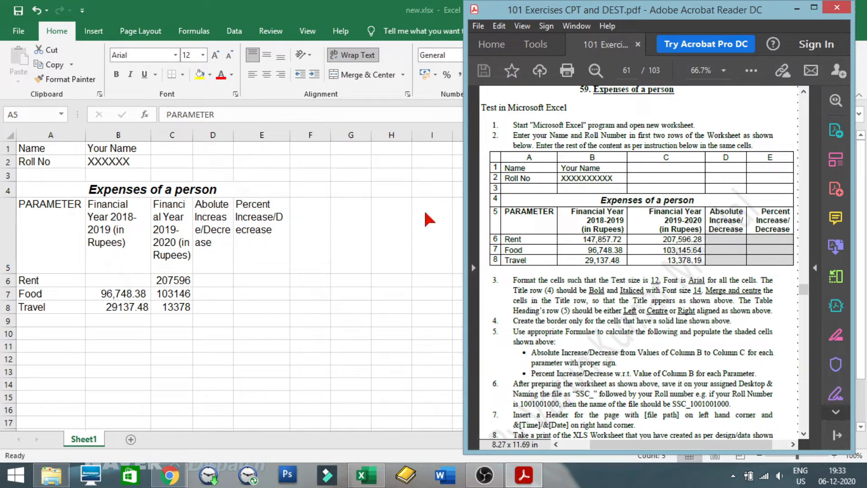
click(65, 228)
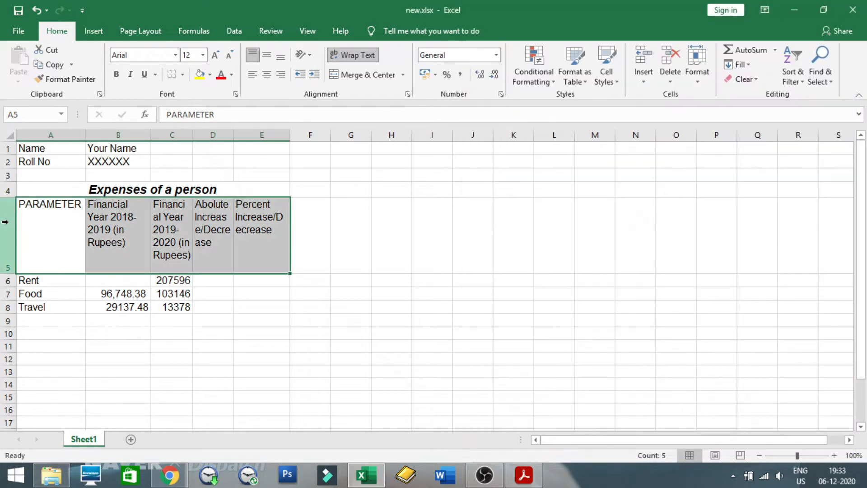
click(8, 224)
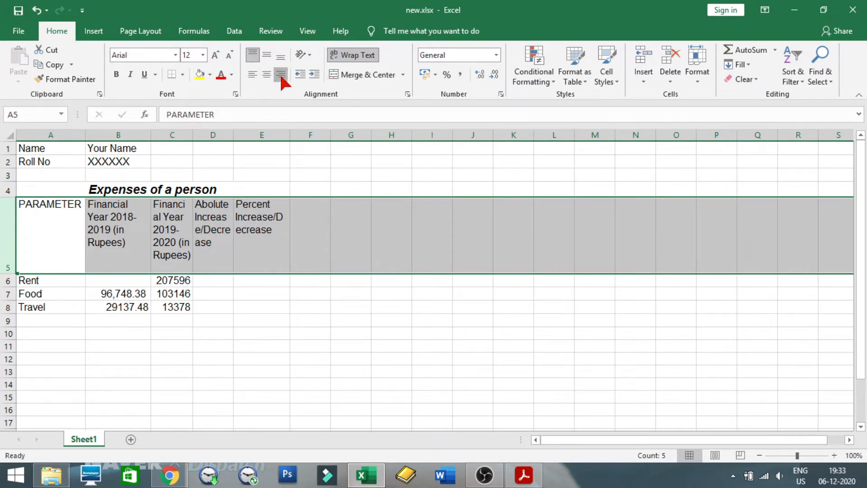
click(280, 73)
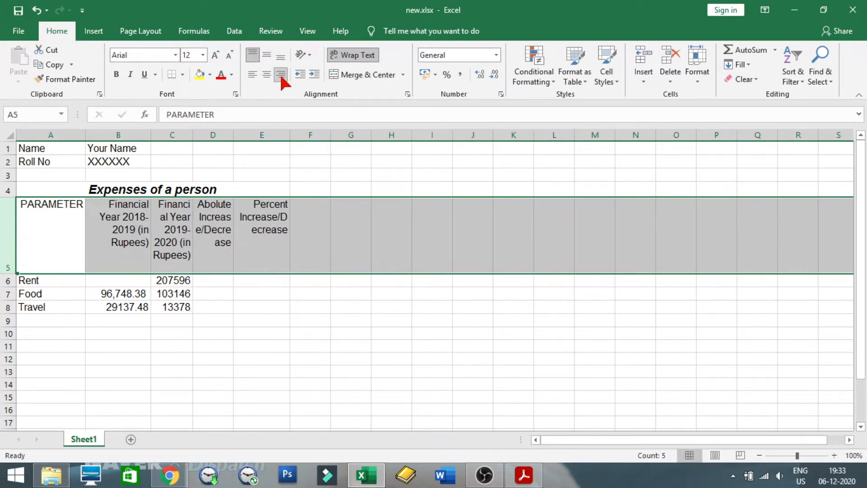
click(116, 75)
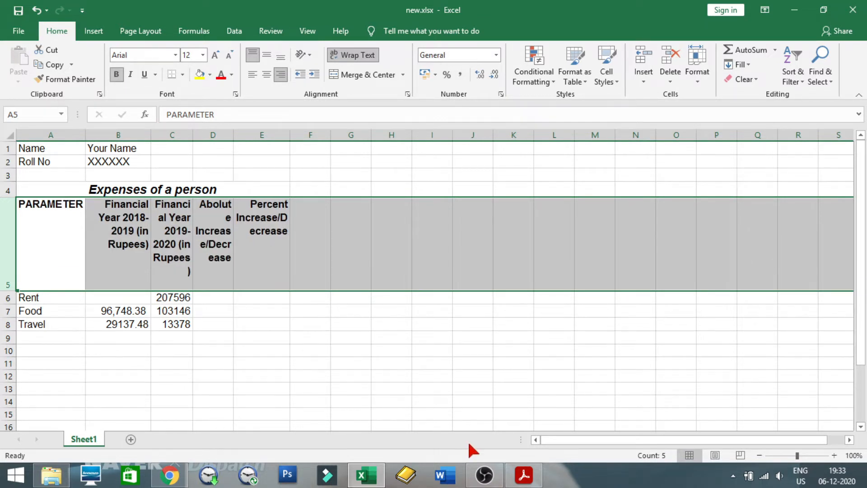
Step: Restore the workbook window down beside the exercise PDF and make column B slightly wider
click(823, 9)
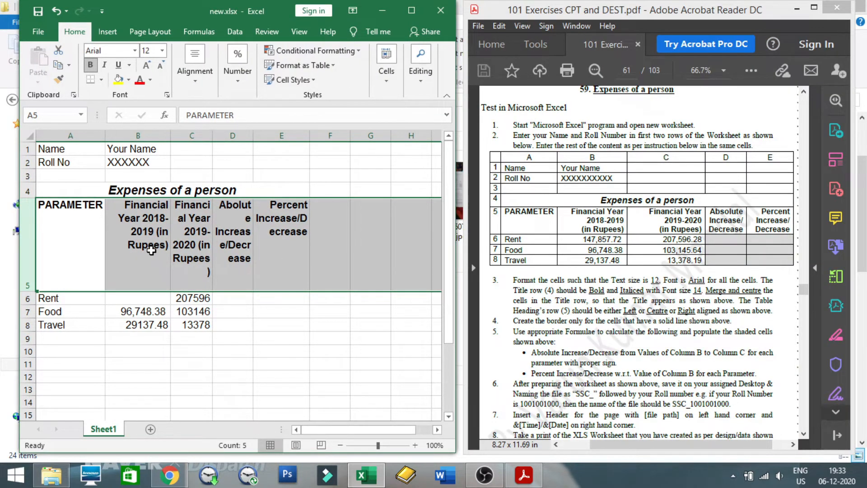
click(143, 218)
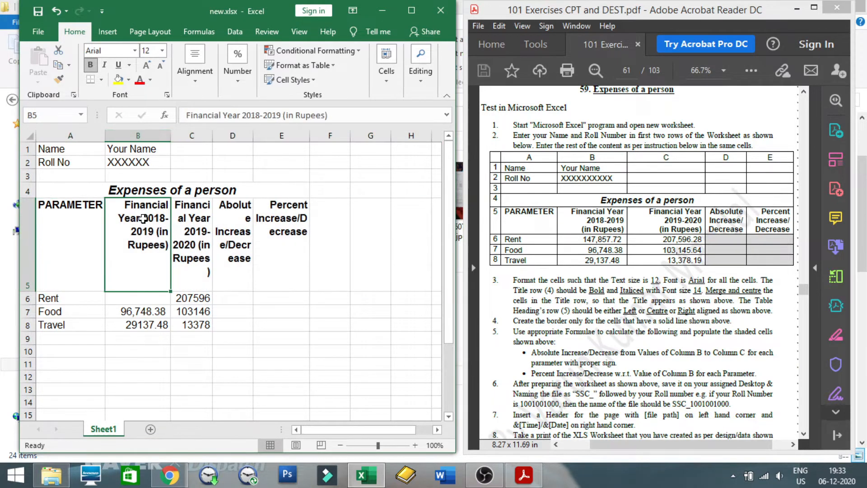
drag(169, 136, 170, 136)
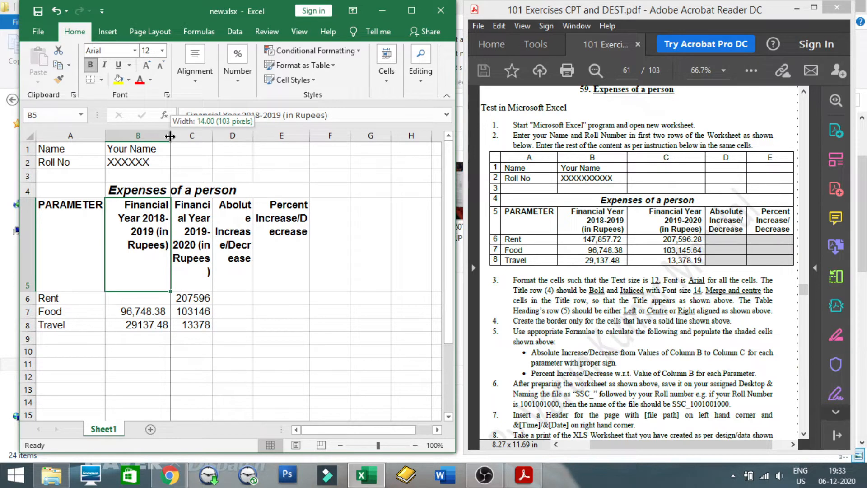
drag(170, 136, 183, 136)
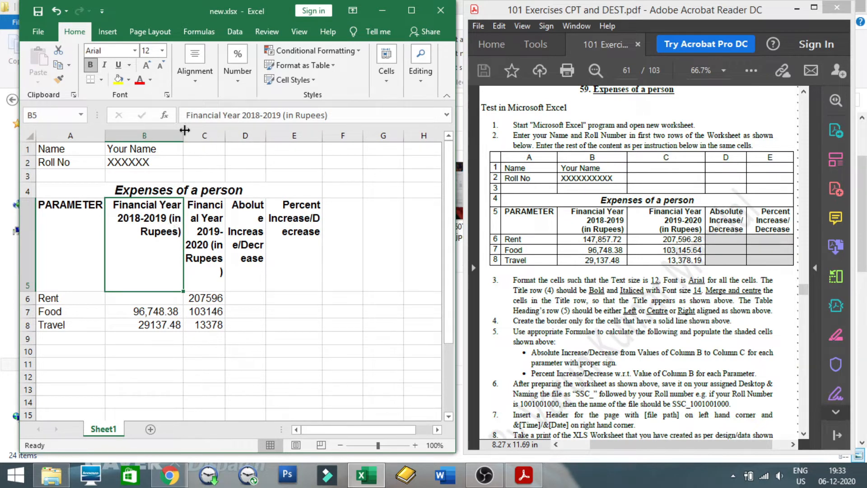
drag(184, 133, 179, 134)
drag(179, 133, 173, 133)
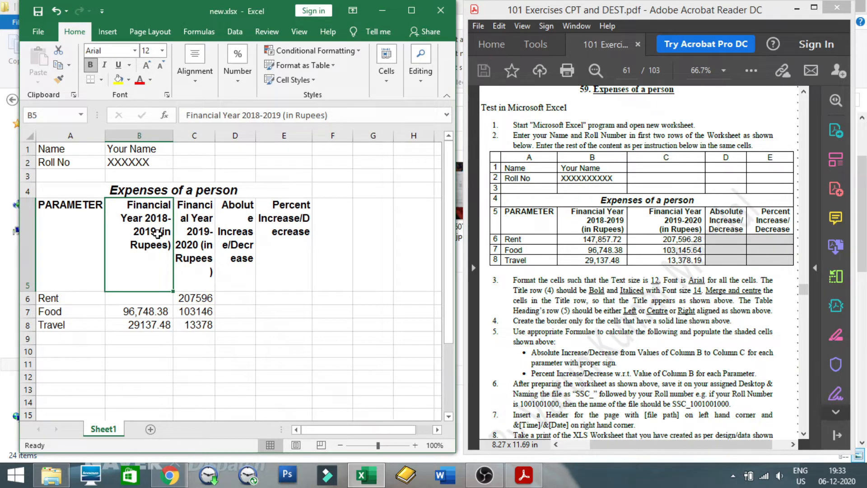
Step: Insert a line break before "(in Rupees)" in B5 and widen column B so the heading wraps onto three lines
double_click(156, 233)
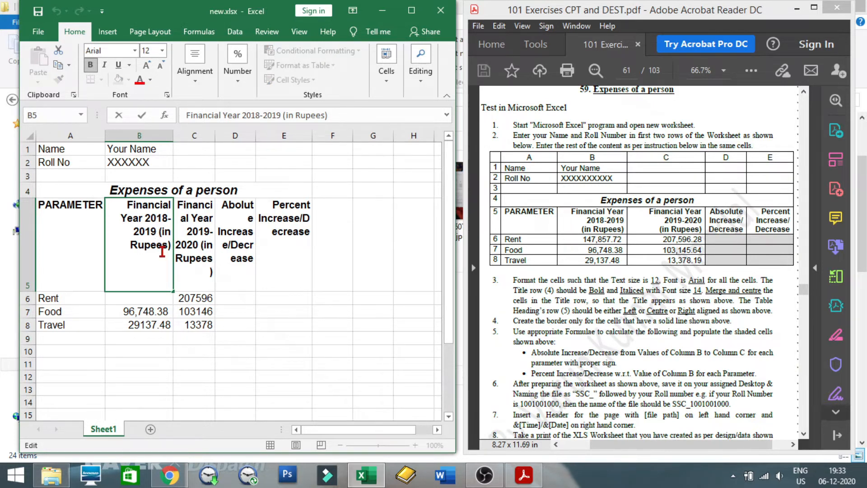
key(alt+Return)
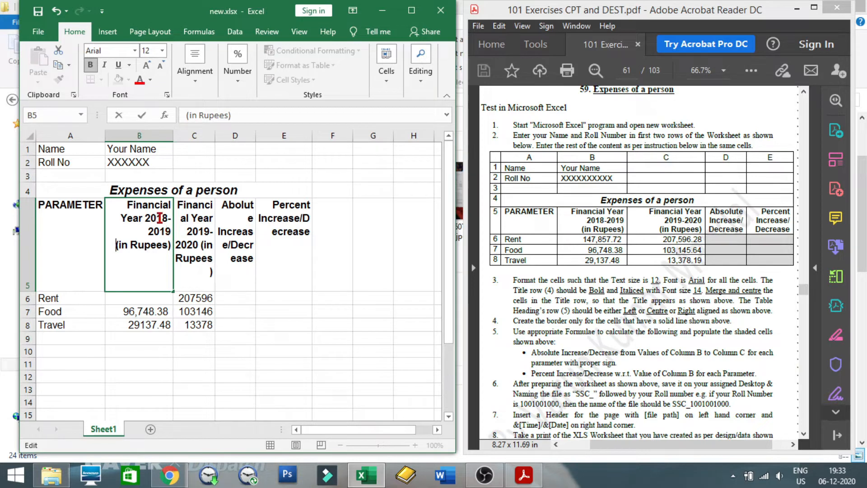
click(174, 134)
drag(174, 134, 179, 135)
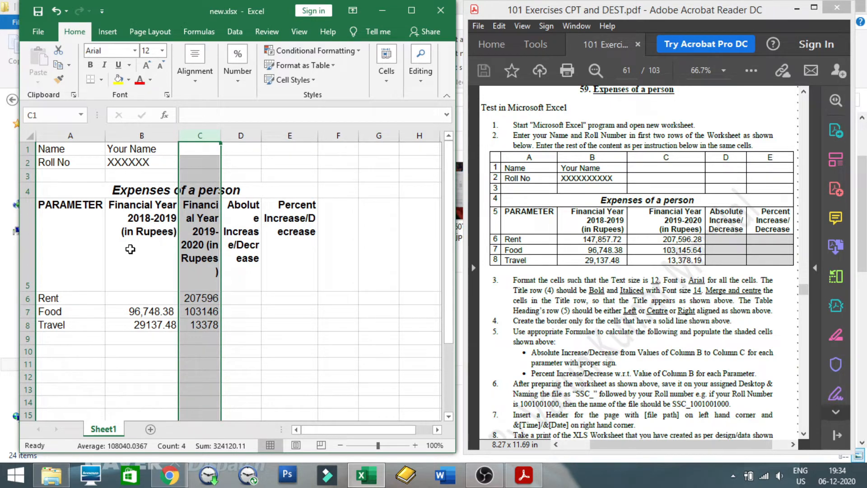
Step: Widen column C until "Financial Year" fits on one line, and insert a line break before "(in Rupees)" in C5
click(191, 245)
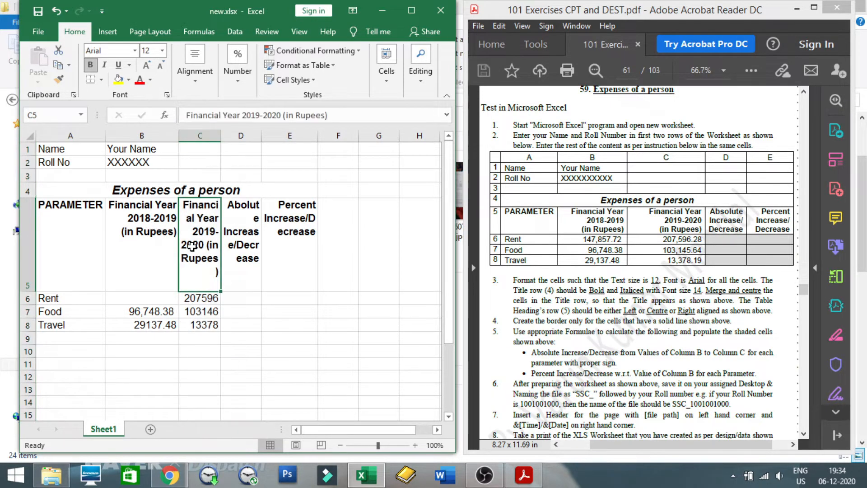
drag(221, 135, 253, 136)
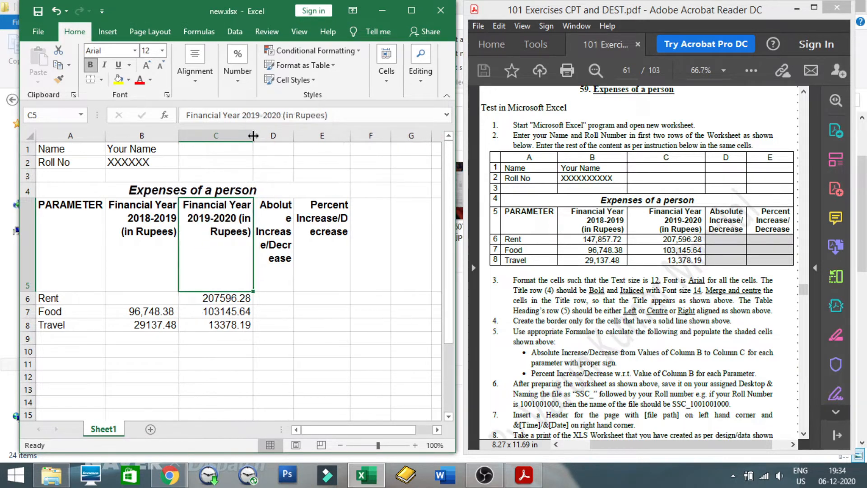
double_click(240, 218)
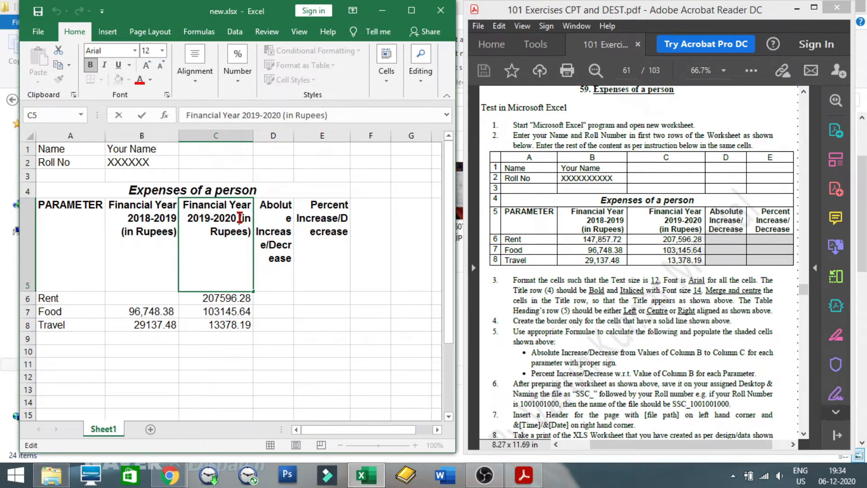
key(alt+Return)
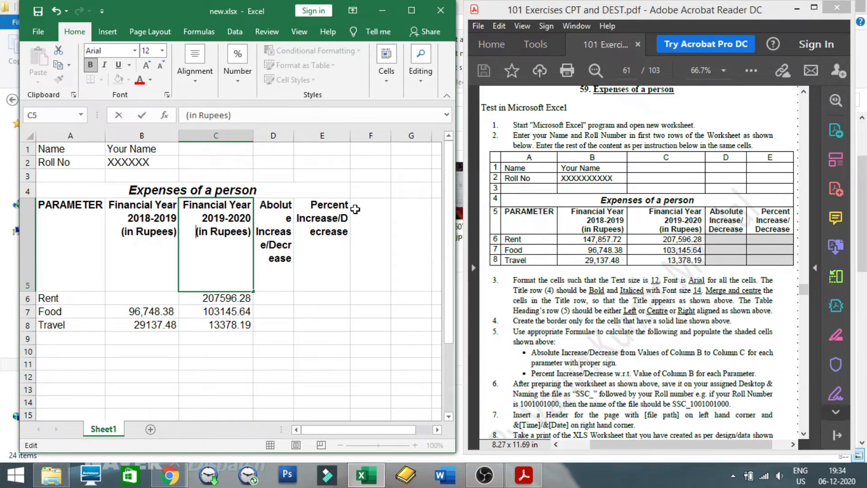
Step: Adjust the widths of columns D and E so that "Increase/" and "Decrease" wrap onto separate lines in their headings
click(293, 134)
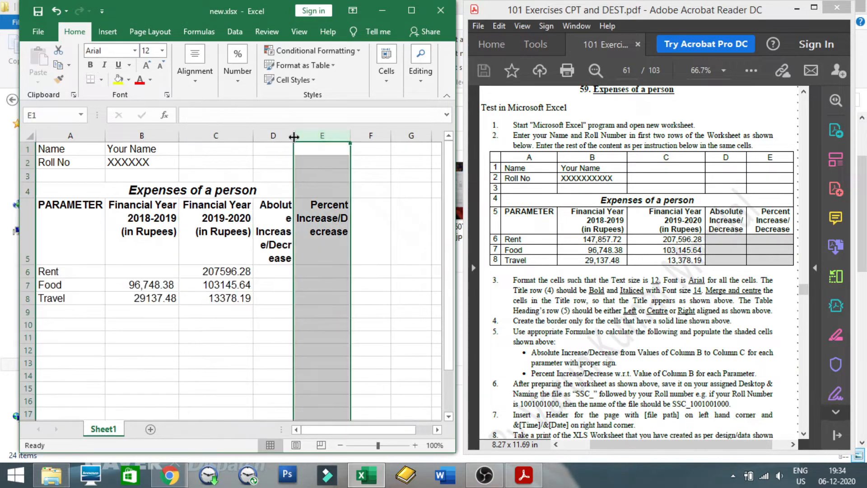
key(ctrl+z)
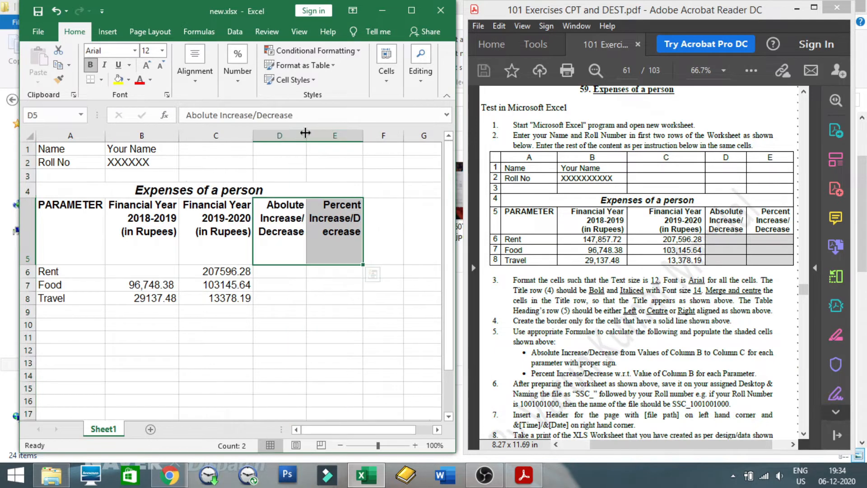
mouse_move(367, 139)
mouse_down()
mouse_move(374, 140)
mouse_move(361, 141)
mouse_up()
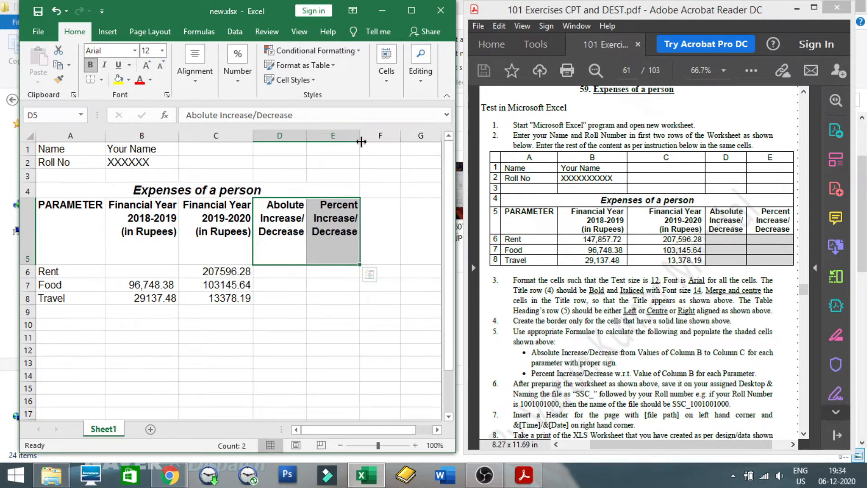
Step: Reduce the height of row 5 so it just fits the three-line headings
click(300, 314)
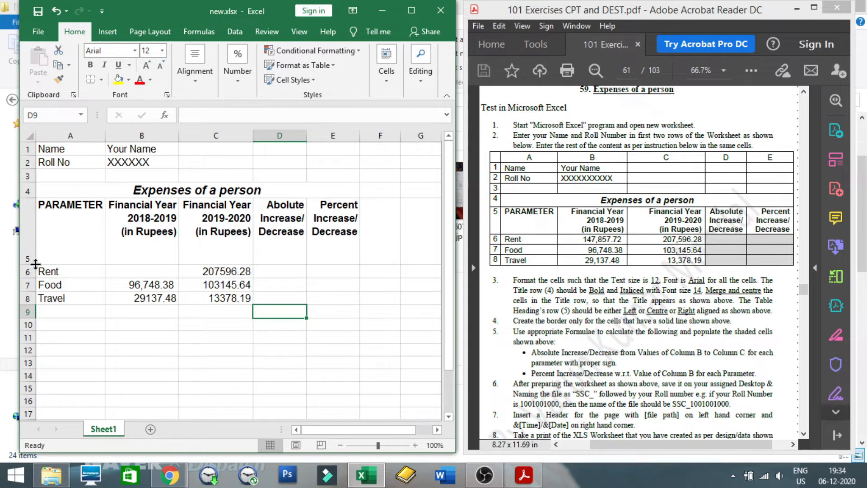
drag(31, 265, 31, 240)
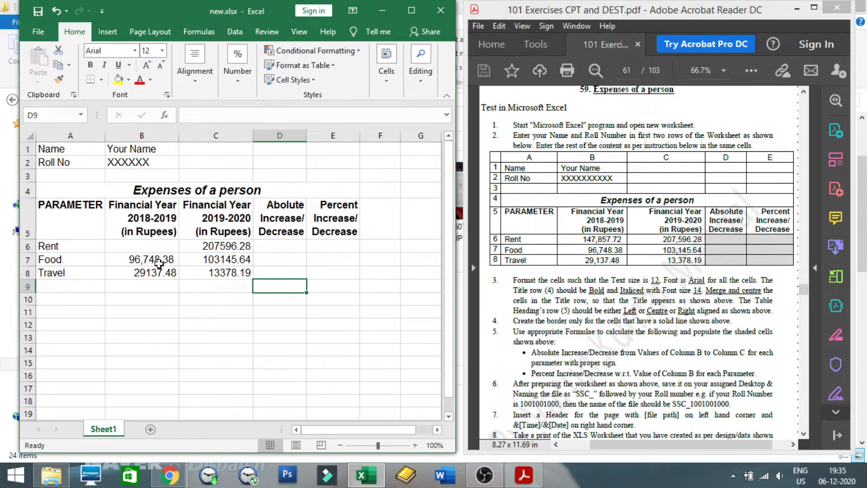
Step: Enter 147857.72 in B6 as the Rent amount for Financial Year 2018-2019
drag(198, 244, 200, 274)
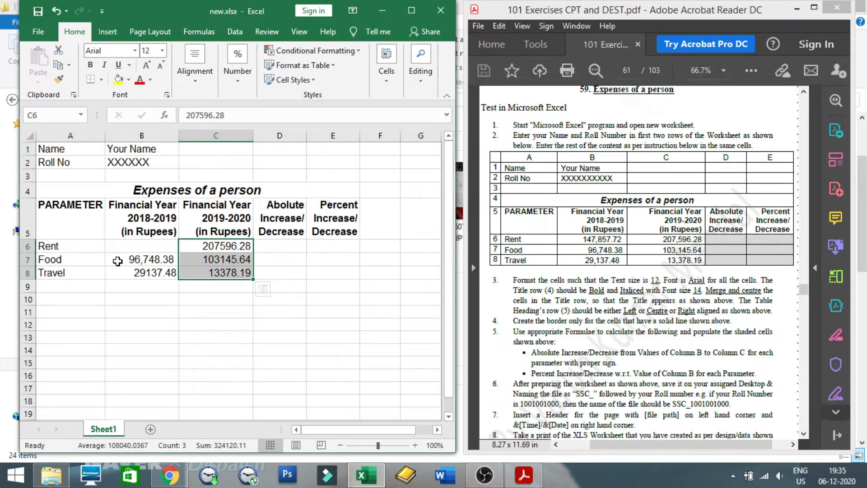
drag(117, 261, 117, 273)
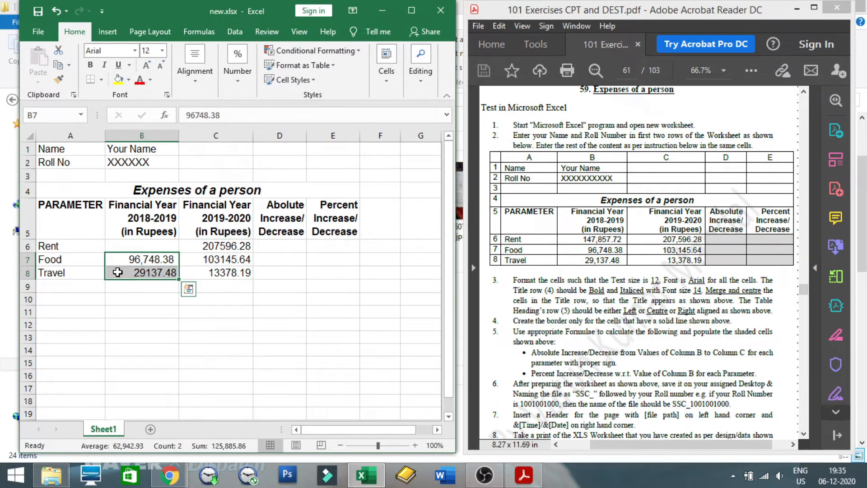
click(121, 262)
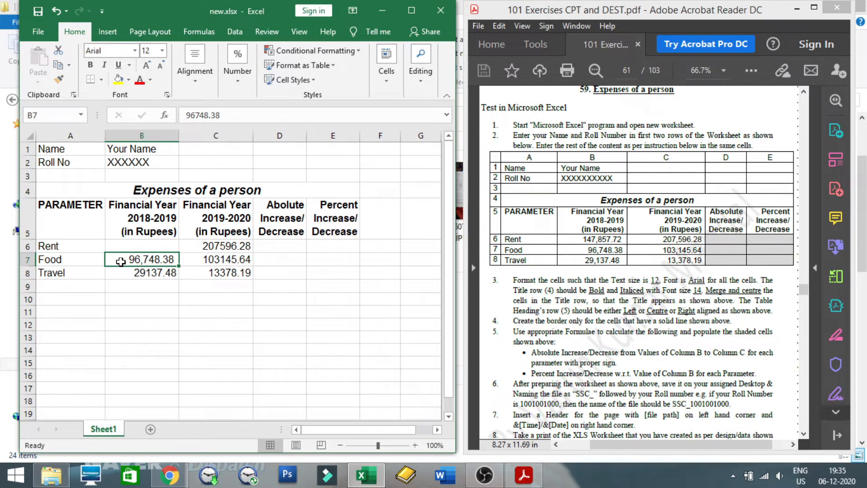
click(121, 244)
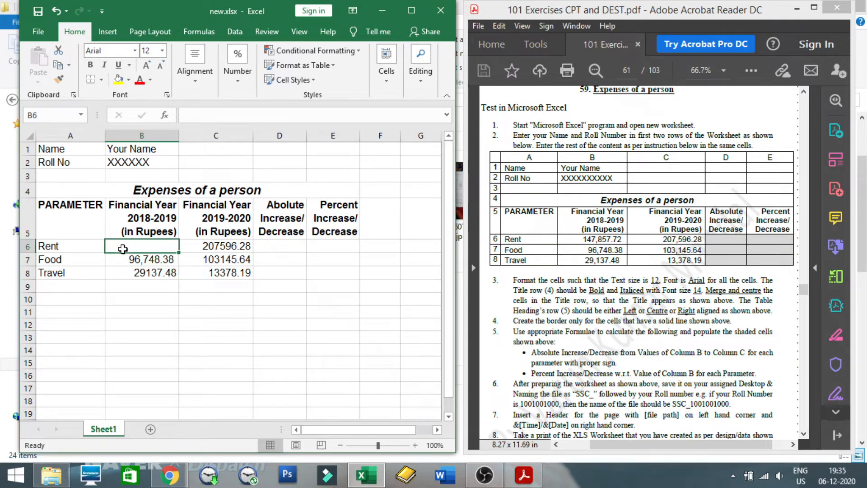
text(1)
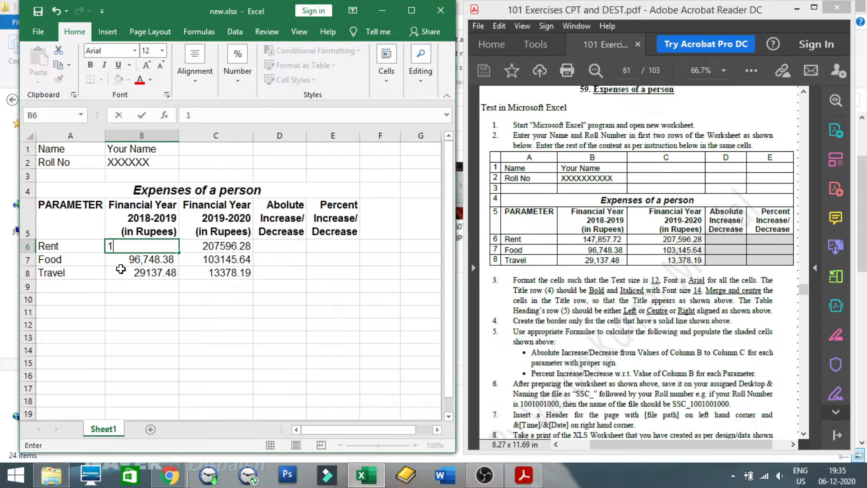
text(47857.72)
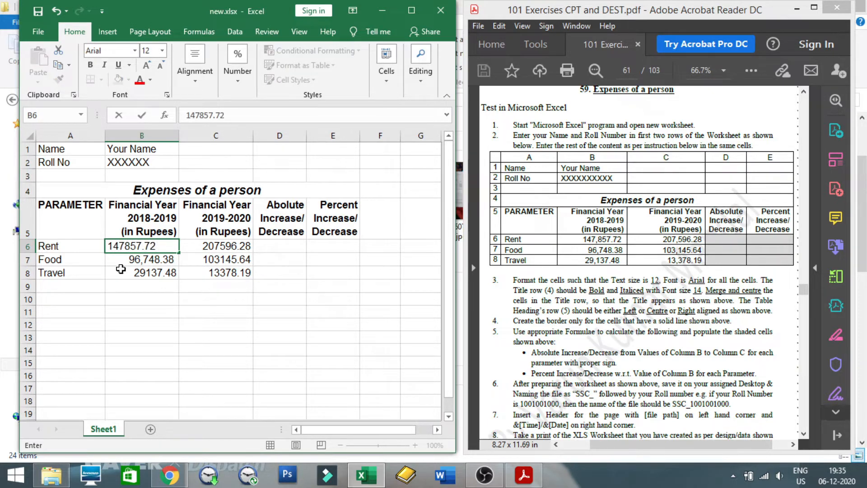
key(Return)
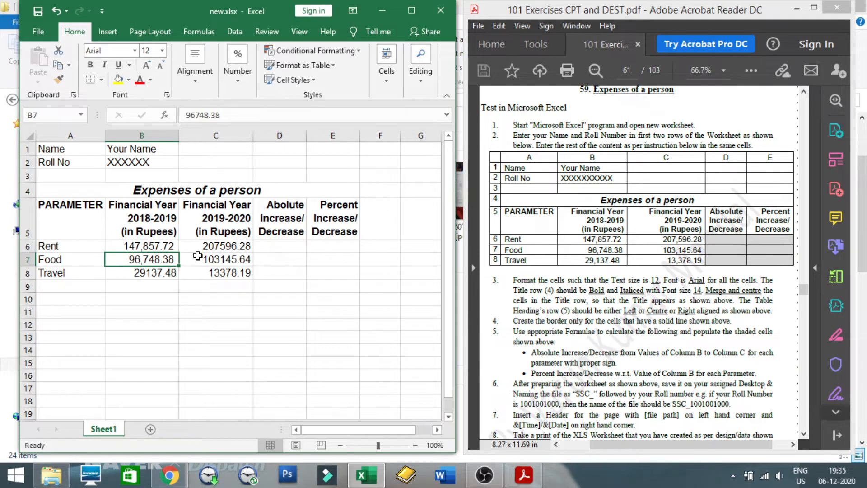
Step: Maximize the workbook, reset the amounts in B6:C8 to General format and apply the Comma Style to them
click(419, 8)
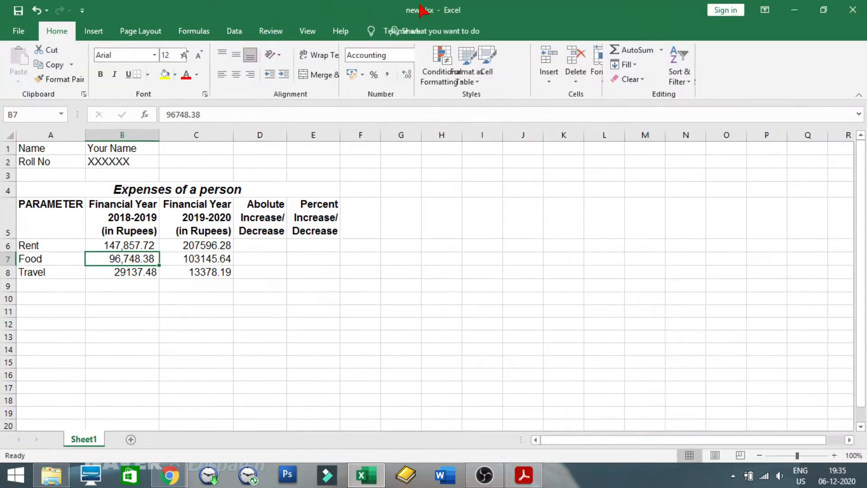
click(109, 246)
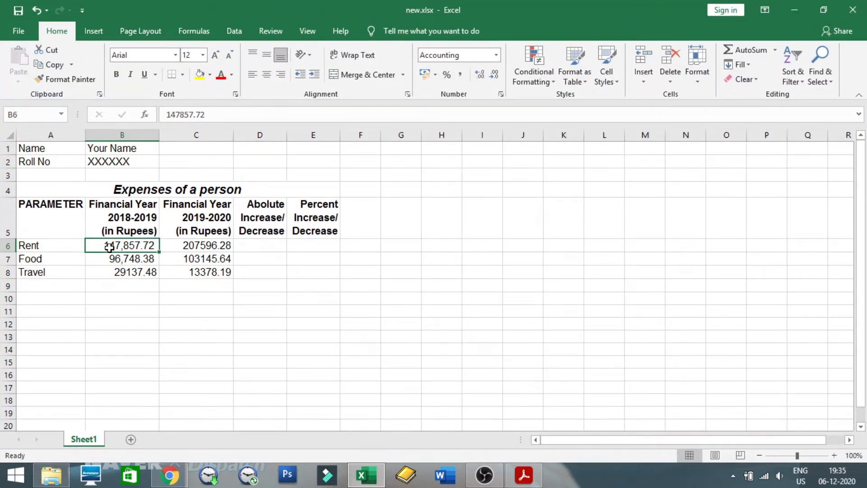
drag(109, 247, 188, 269)
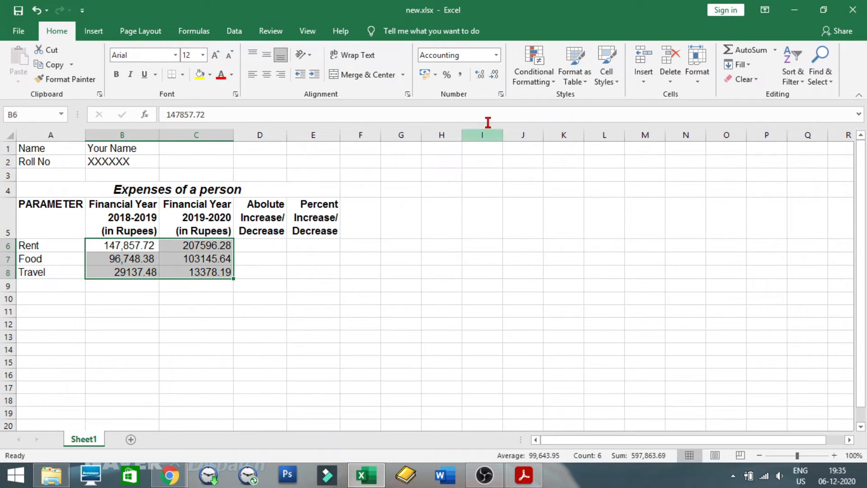
click(497, 55)
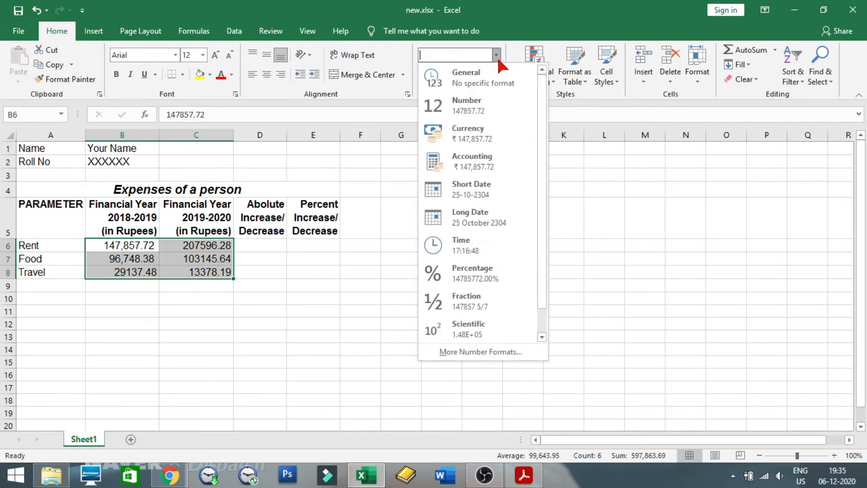
click(487, 84)
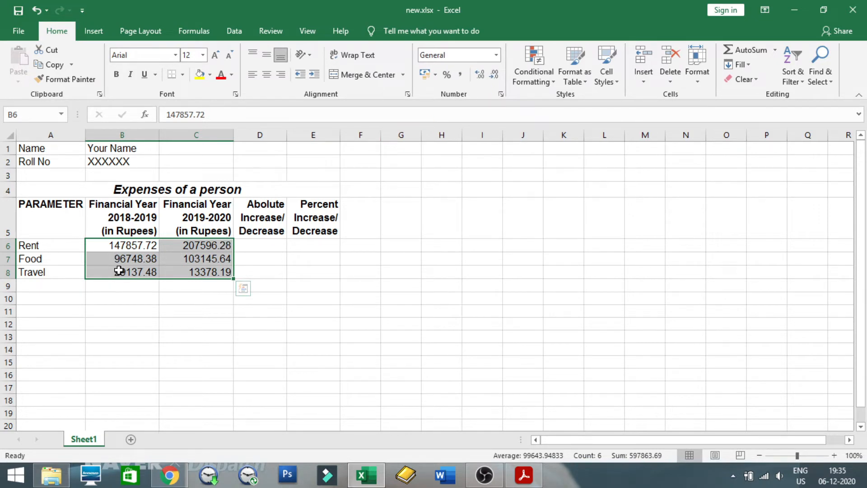
click(460, 74)
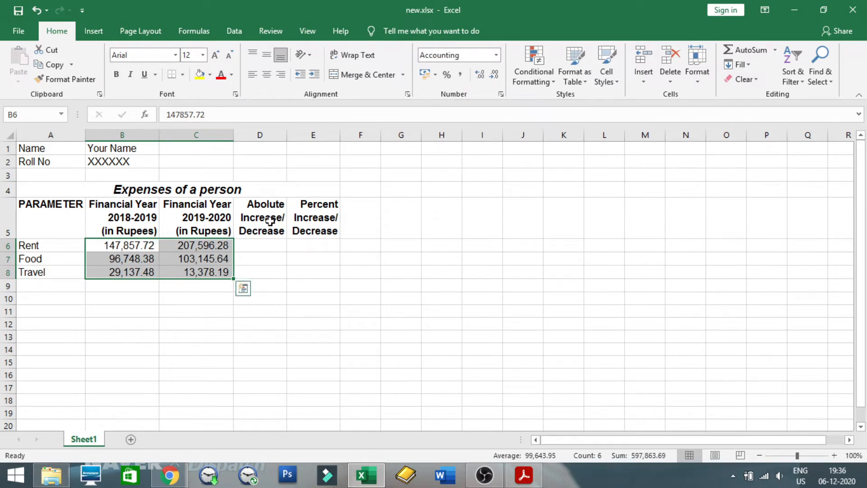
Step: Examine the 1000 separator option of the Number category for B6:C8 by turning it off and on again
click(495, 54)
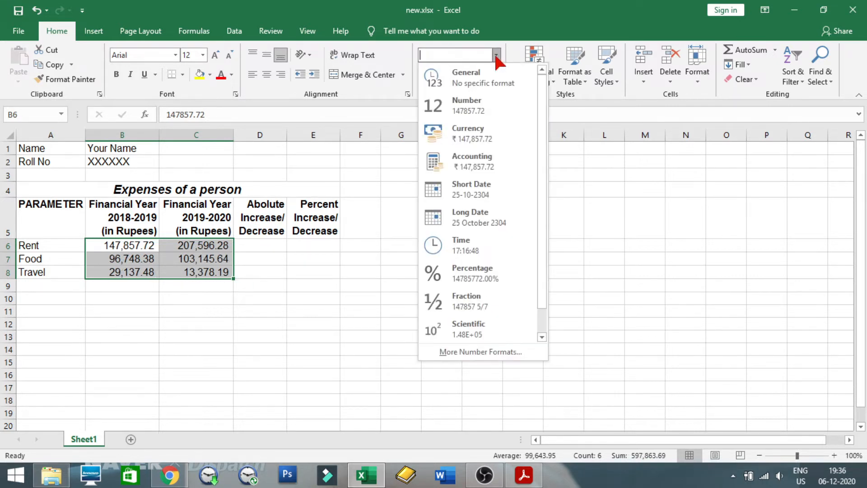
click(492, 352)
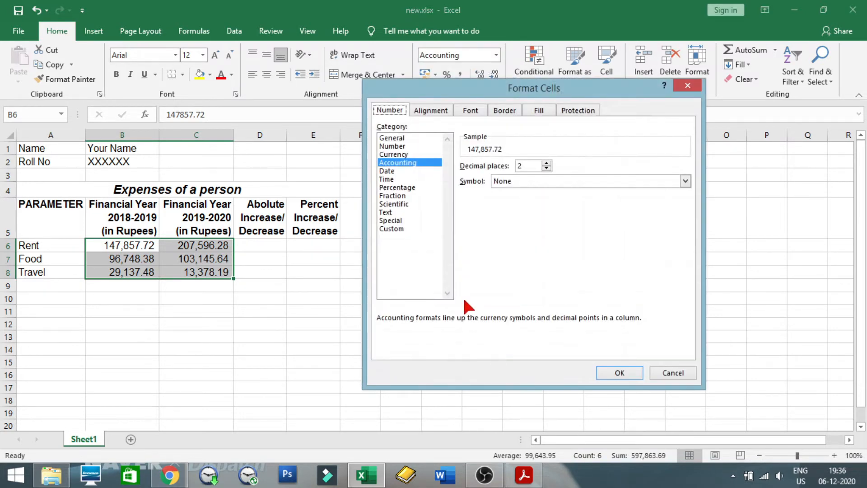
click(395, 147)
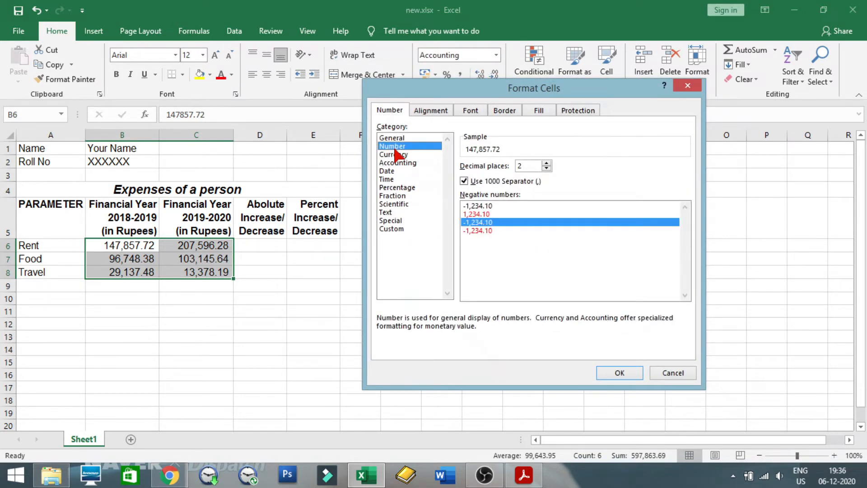
click(464, 181)
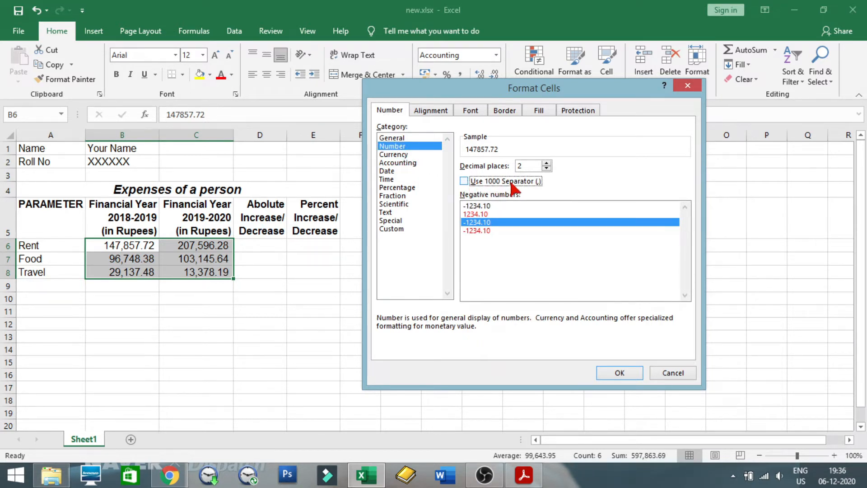
click(465, 182)
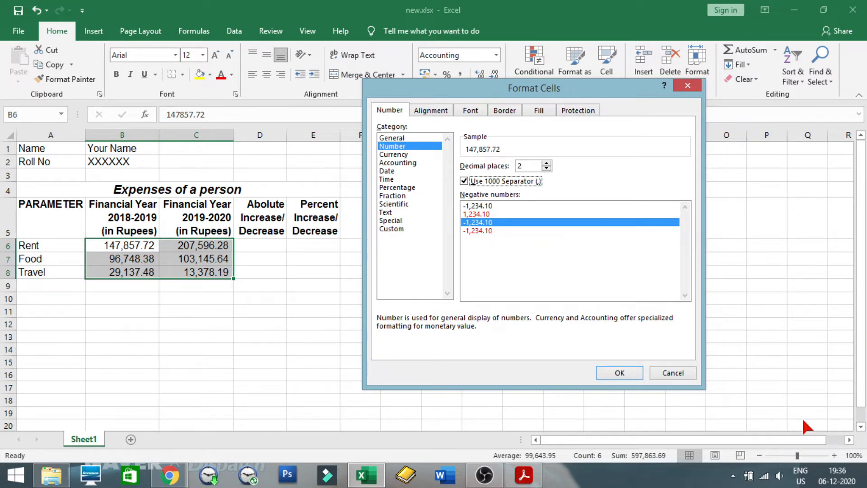
Step: Examine the Windows regional settings for number formats and digit grouping, close them, and cancel the cell formatting dialog
mouse_move(865, 485)
click(848, 384)
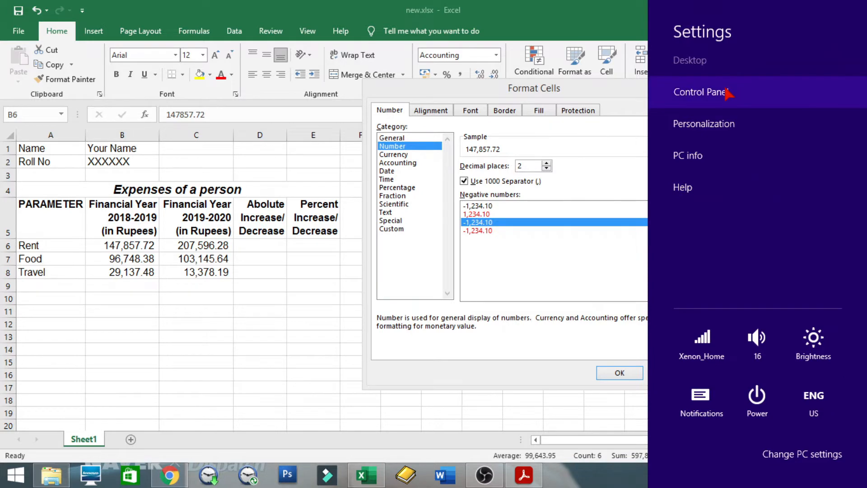
click(705, 92)
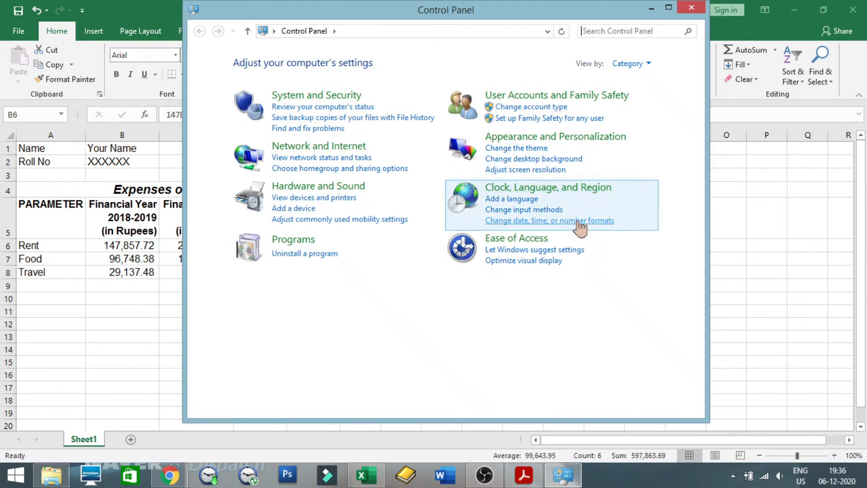
click(580, 221)
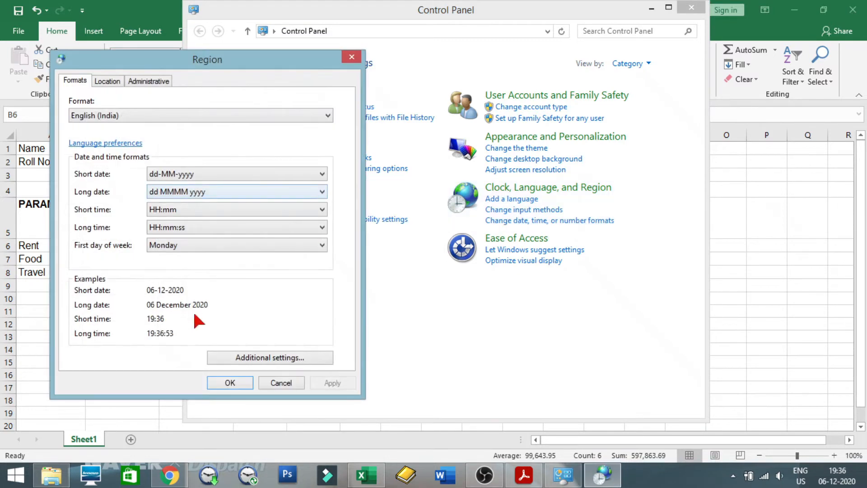
click(248, 356)
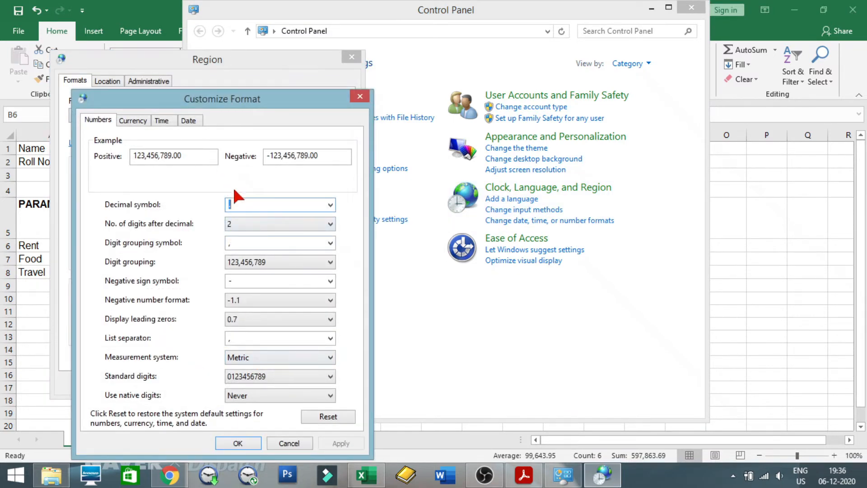
click(360, 97)
click(351, 57)
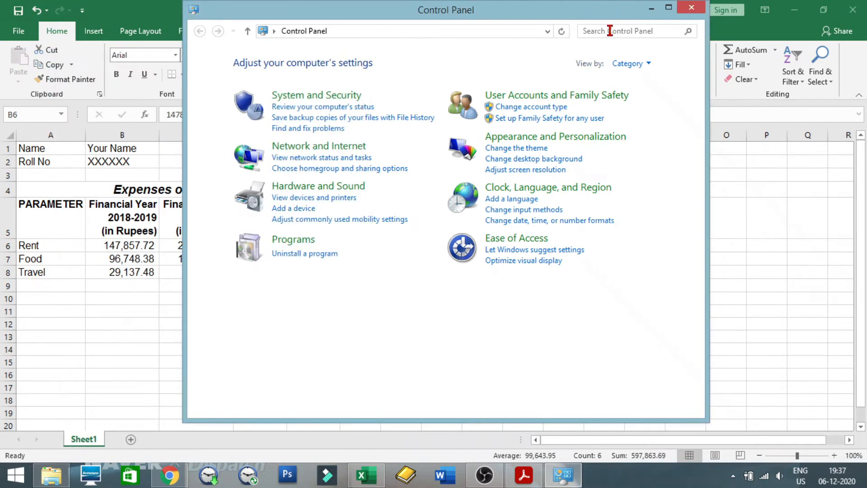
click(690, 7)
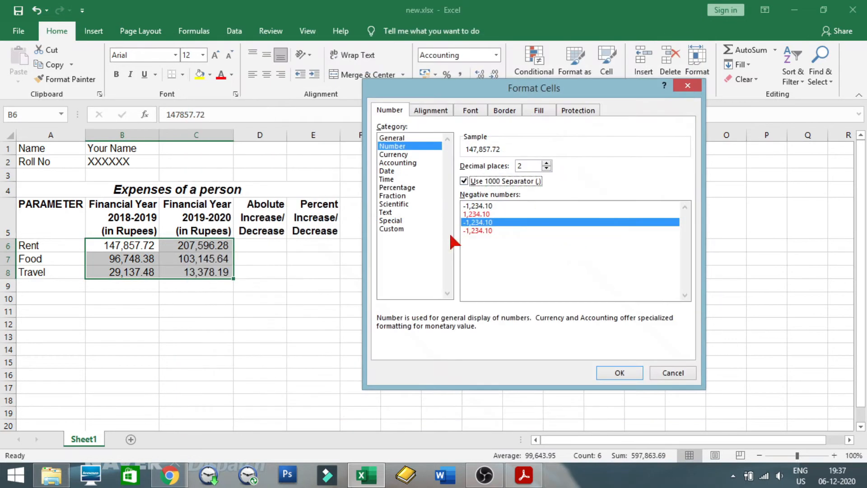
click(672, 373)
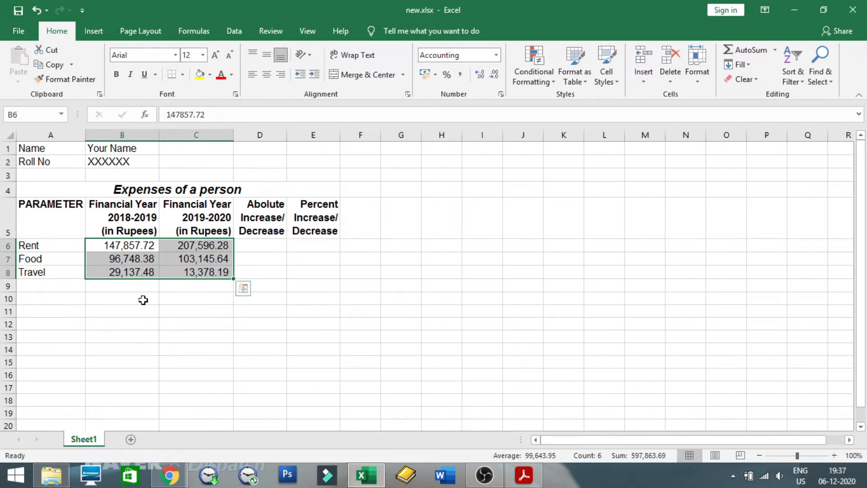
Step: Restore the workbook down beside the exercise PDF and read the instructions on borders and formulas
click(823, 10)
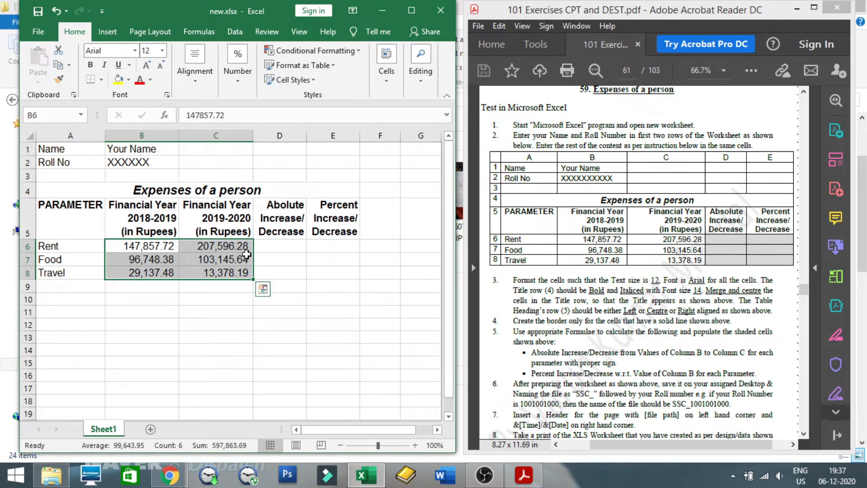
click(232, 256)
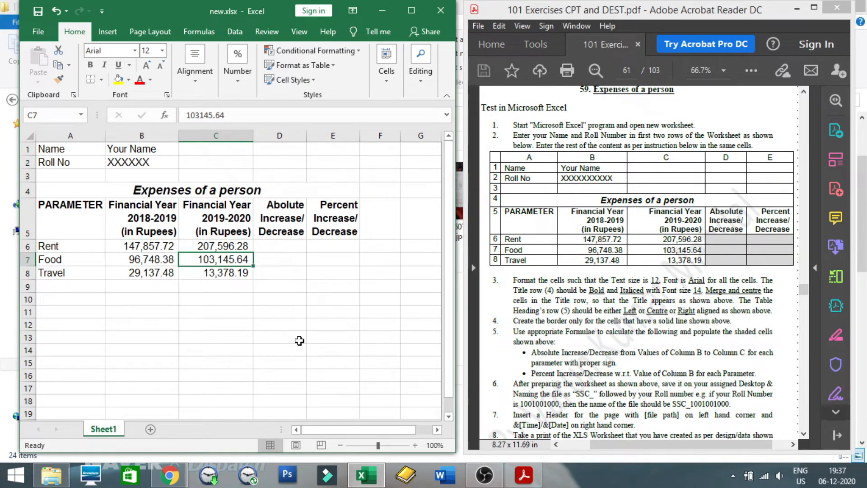
click(520, 312)
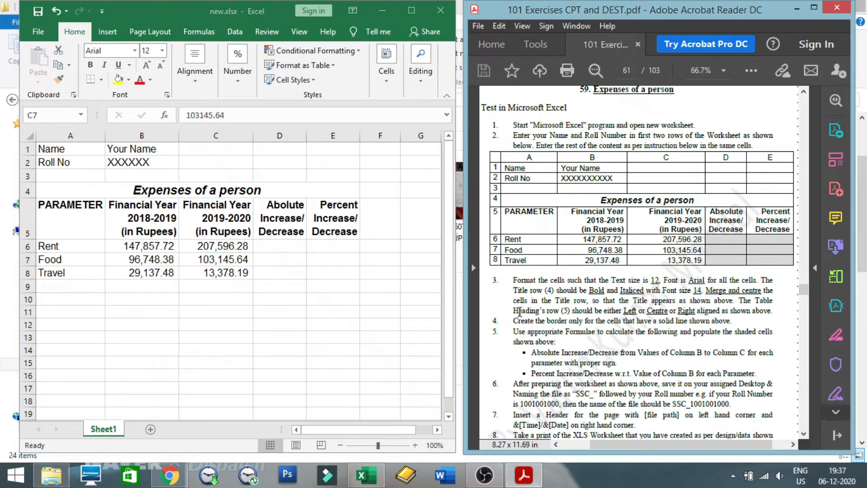
scroll(519, 312, down, 1)
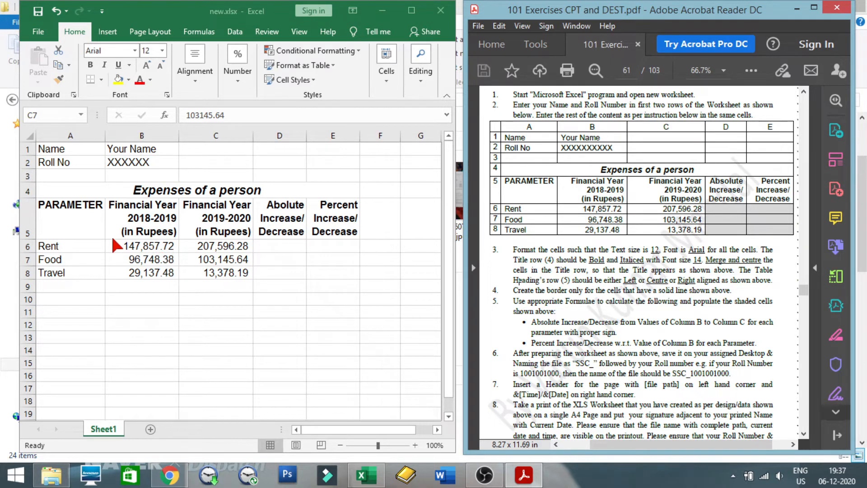
Step: Maximize the workbook and apply All Borders to the expenses table in A4:E8
click(62, 192)
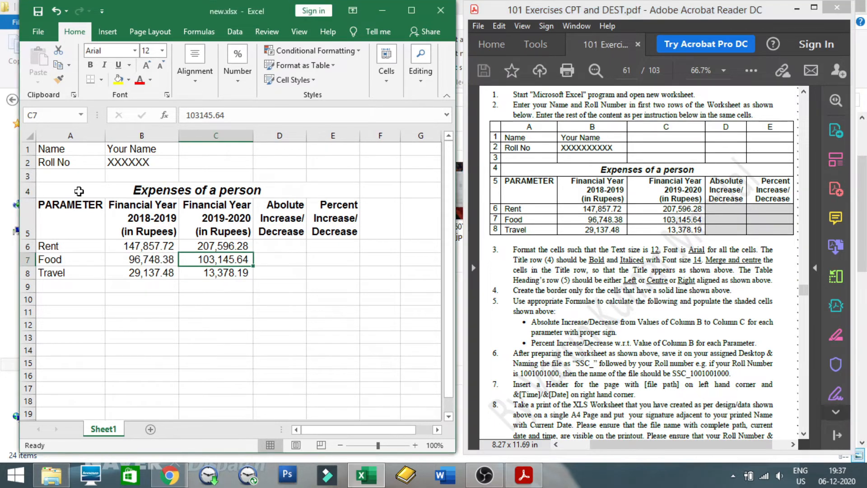
click(71, 190)
drag(71, 190, 322, 270)
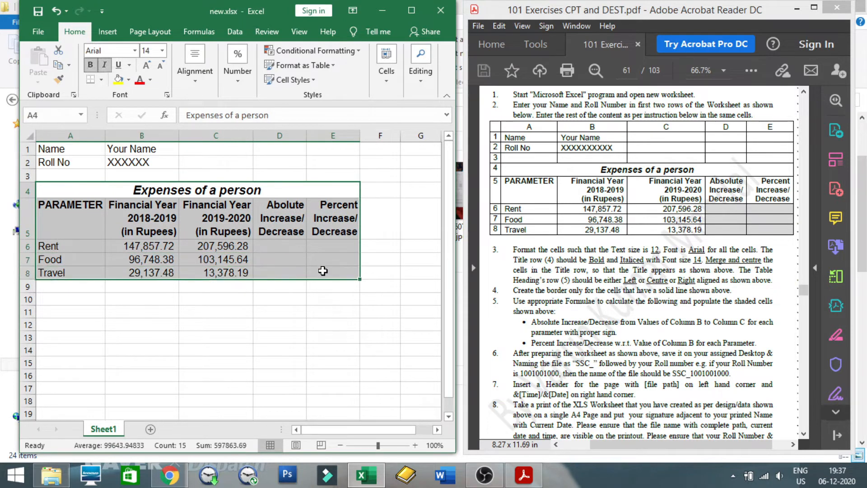
click(412, 10)
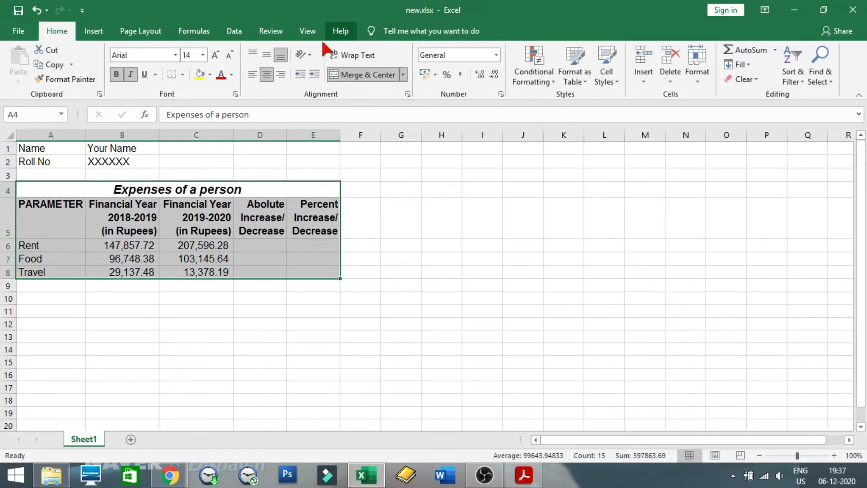
click(182, 74)
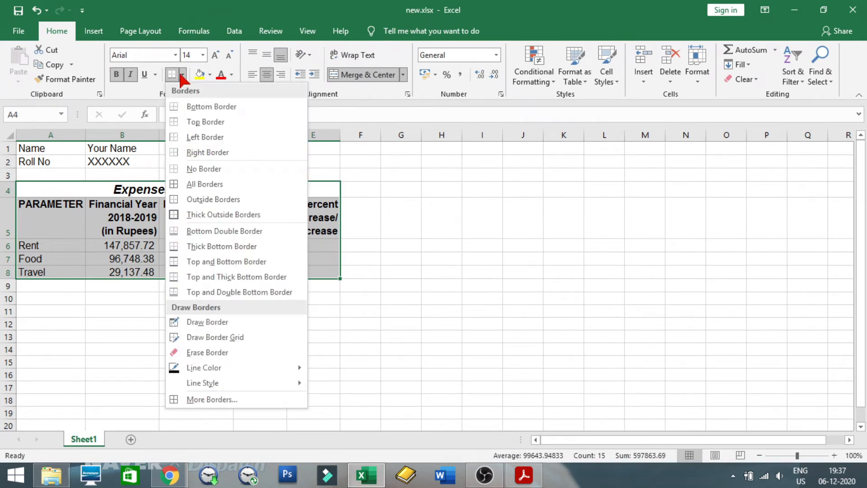
click(218, 185)
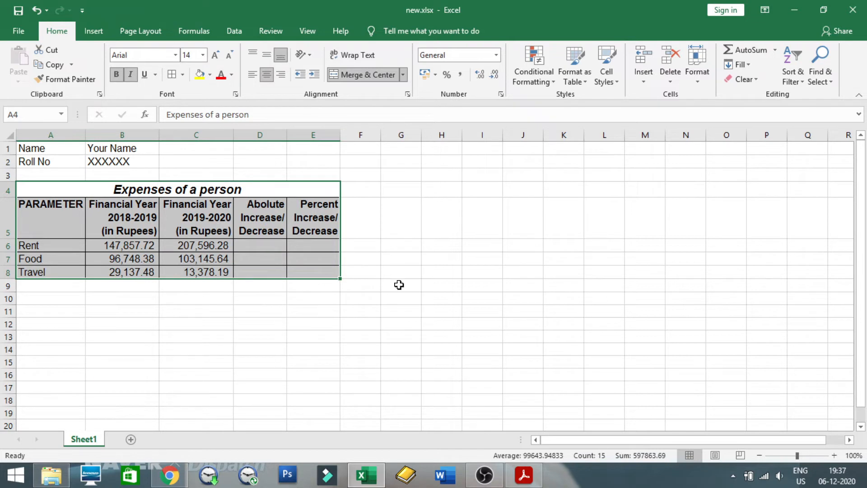
Step: Try a top border and an outside border on the empty range C10:D14, undoing each one
drag(182, 300, 248, 350)
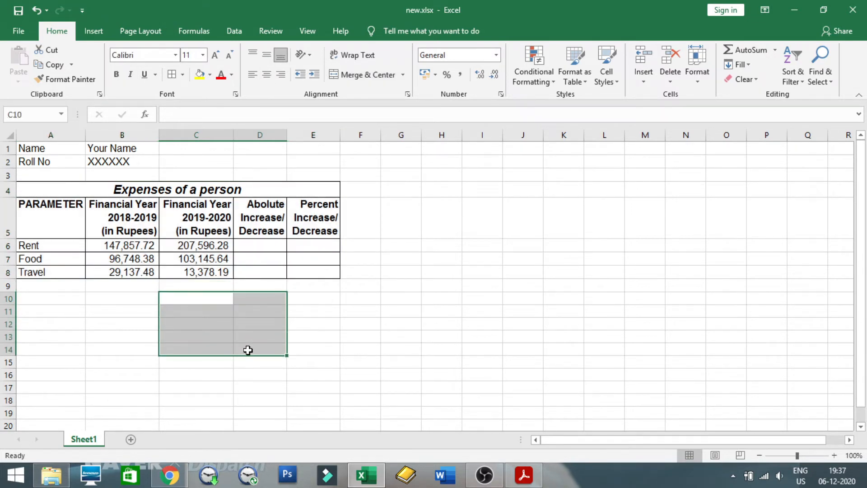
click(182, 74)
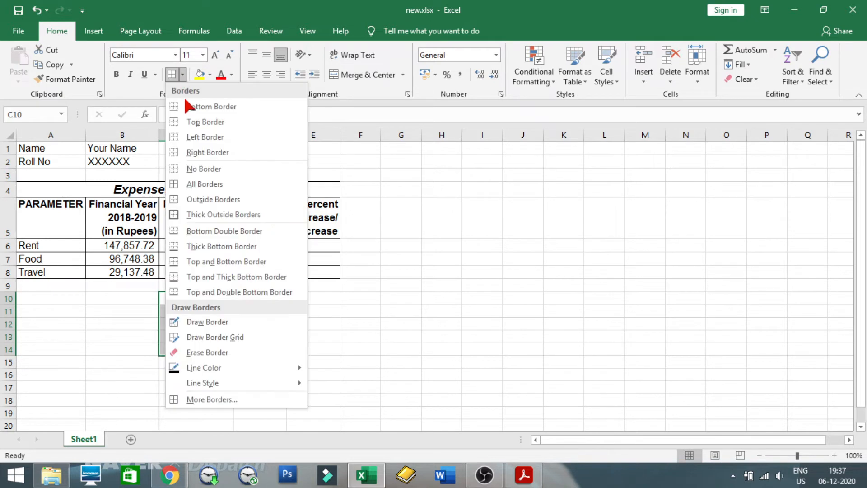
click(193, 121)
click(190, 310)
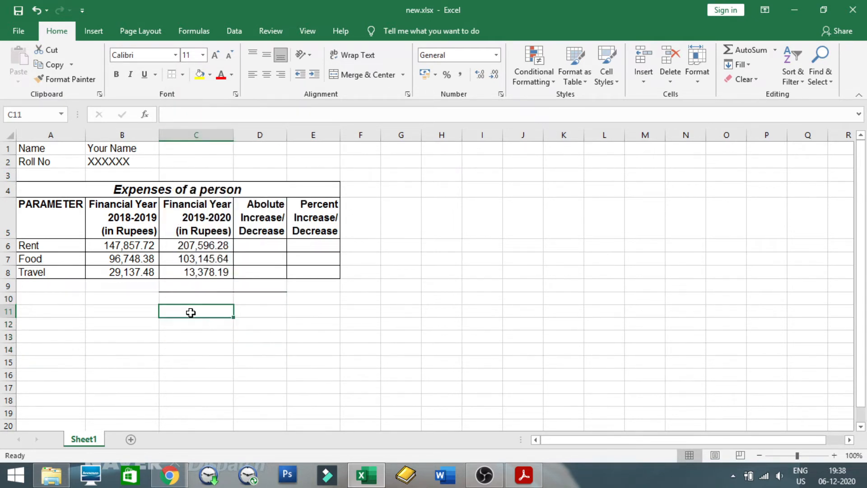
drag(207, 300, 247, 349)
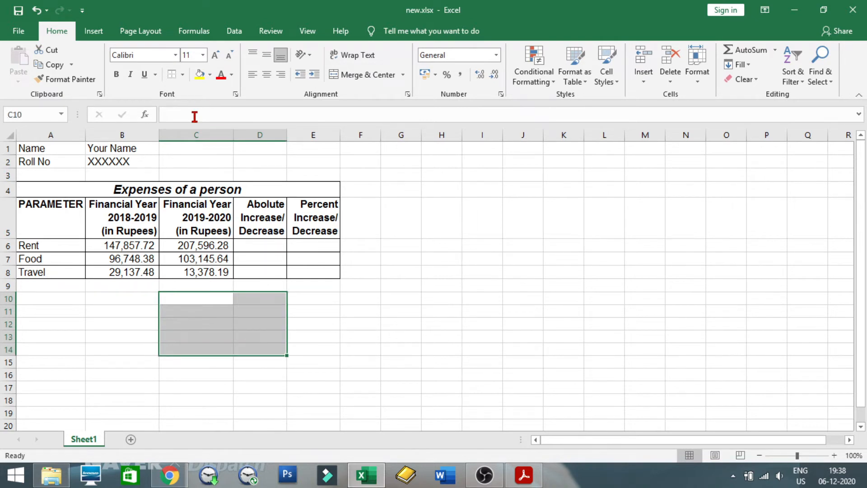
click(182, 75)
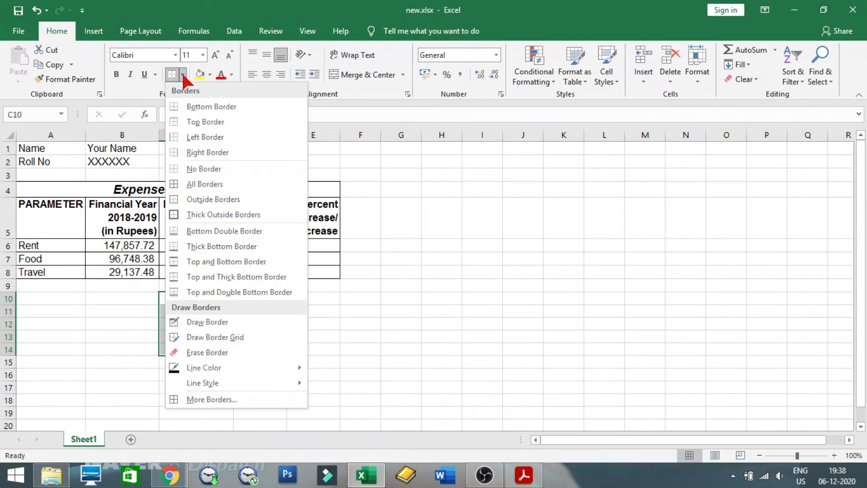
click(210, 196)
click(224, 308)
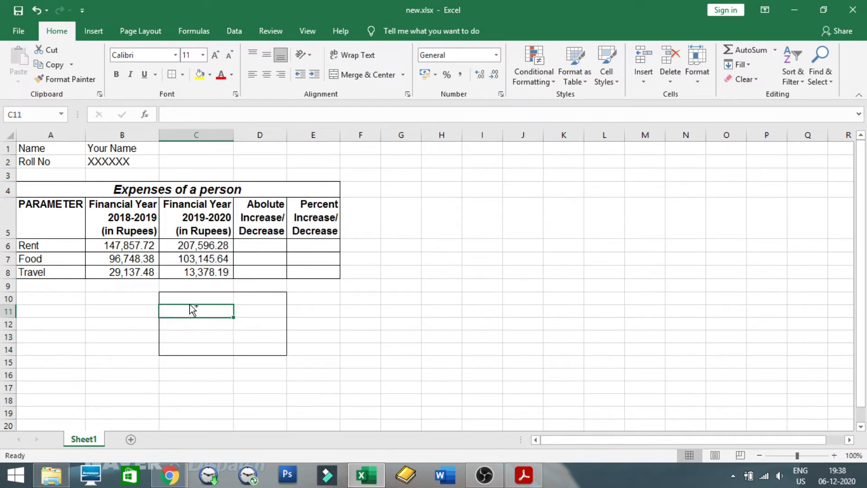
key(ctrl+z)
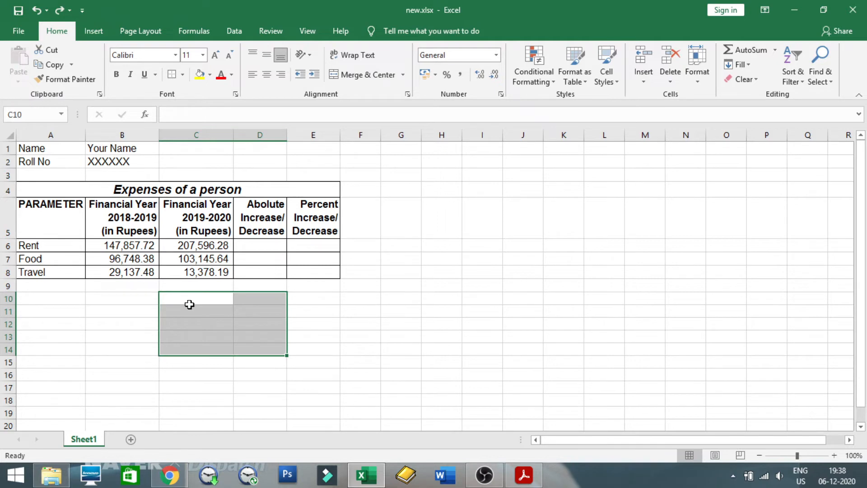
click(146, 302)
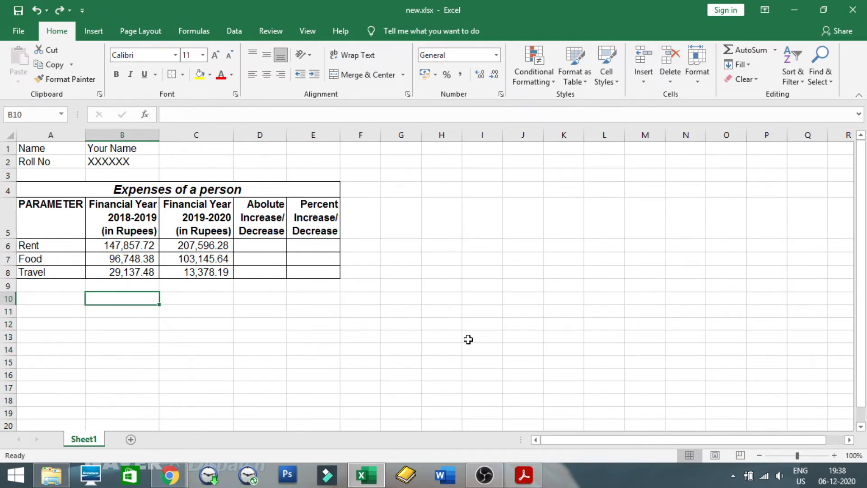
Step: Check the bordered cells in the exercise PDF and apply All Borders to A1:E8 in the workbook
click(524, 474)
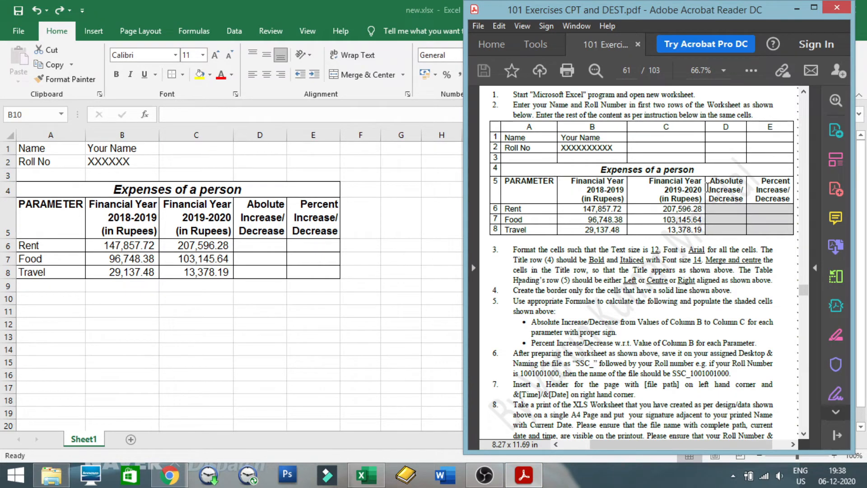
click(274, 321)
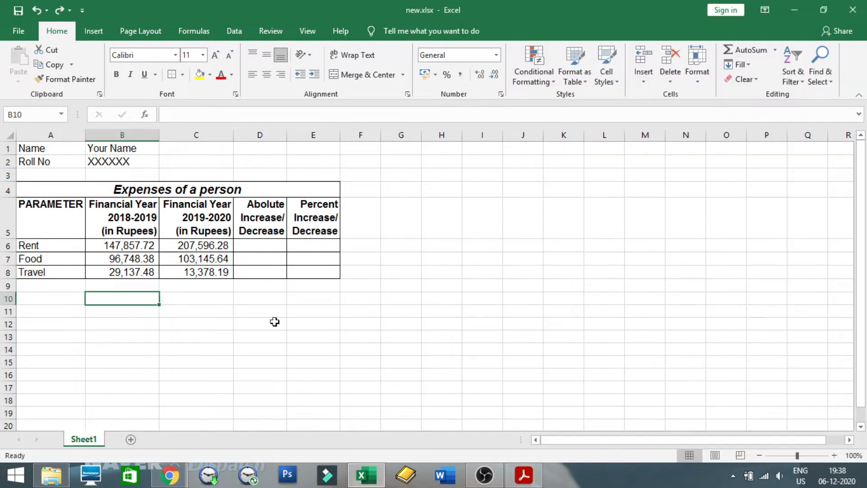
drag(62, 150, 290, 271)
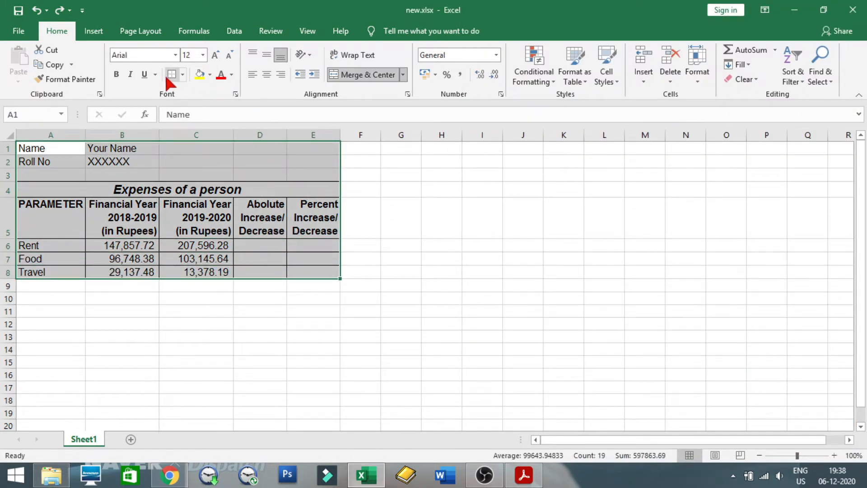
click(182, 71)
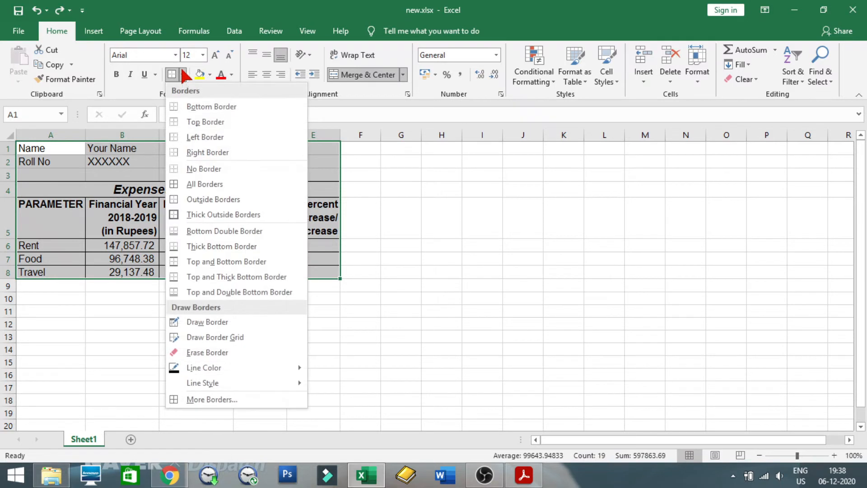
click(188, 183)
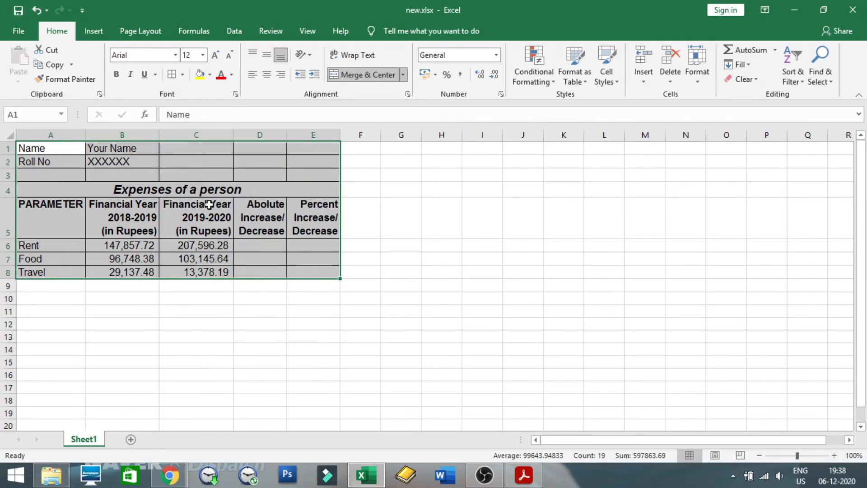
click(394, 313)
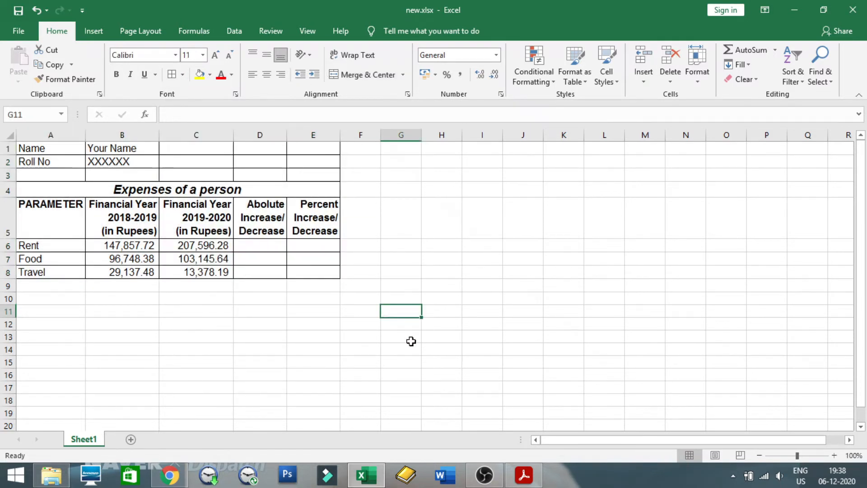
Step: Compare the sheet with the exercise PDF and correct the heading in D5 to "Absolute Increase/Decrease"
click(524, 474)
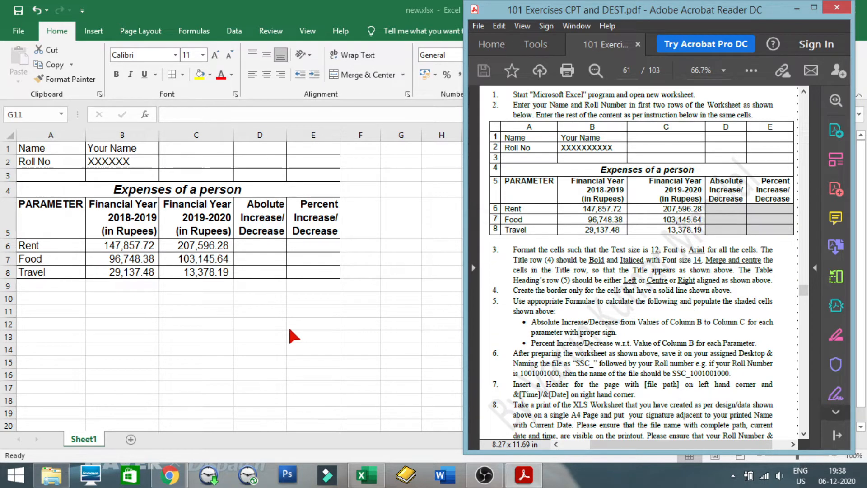
key(alt+Tab)
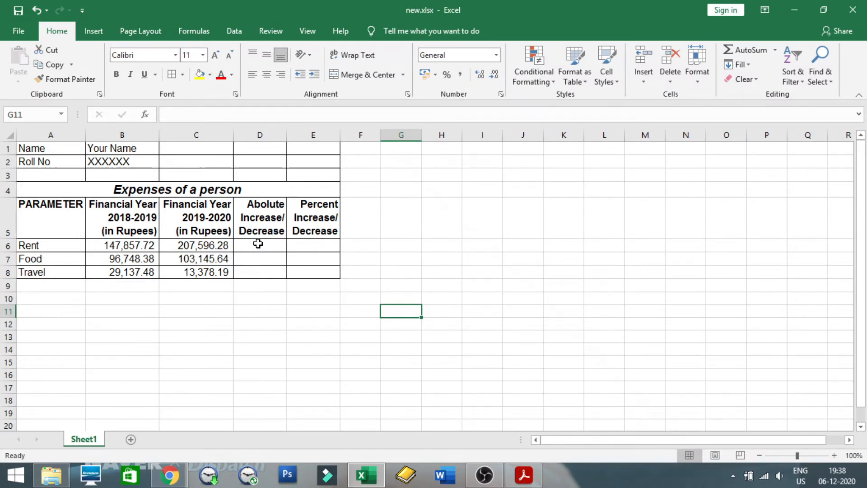
double_click(265, 207)
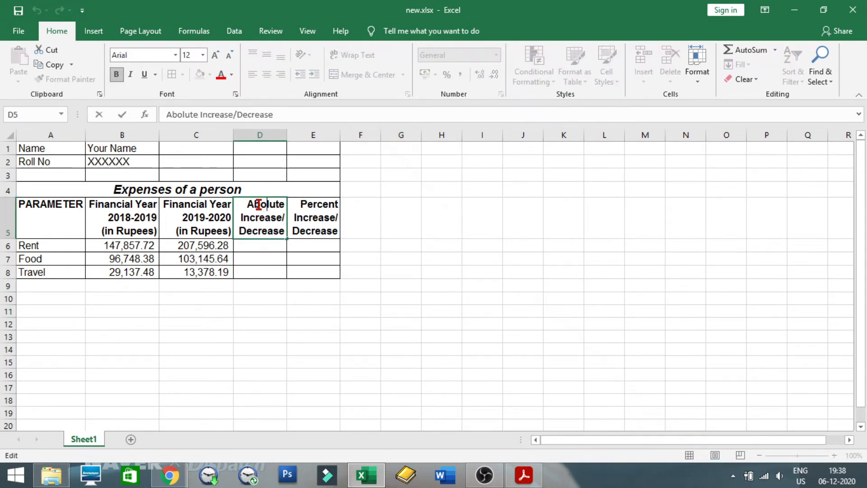
text(s)
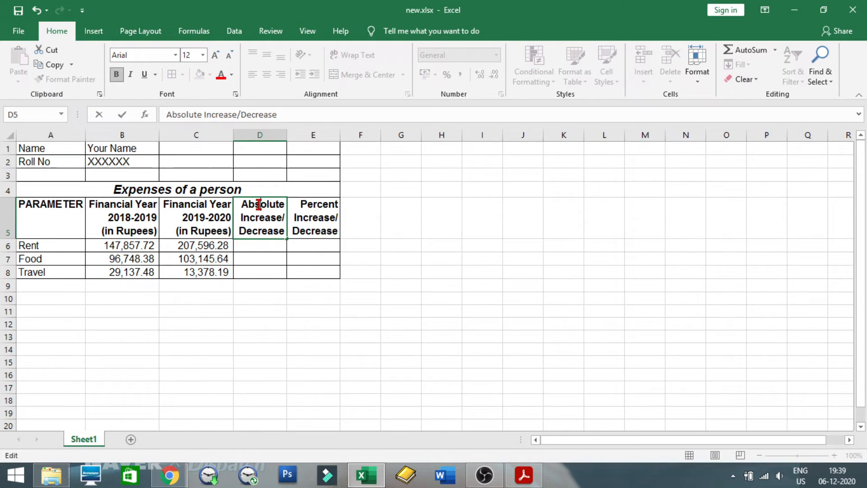
click(266, 249)
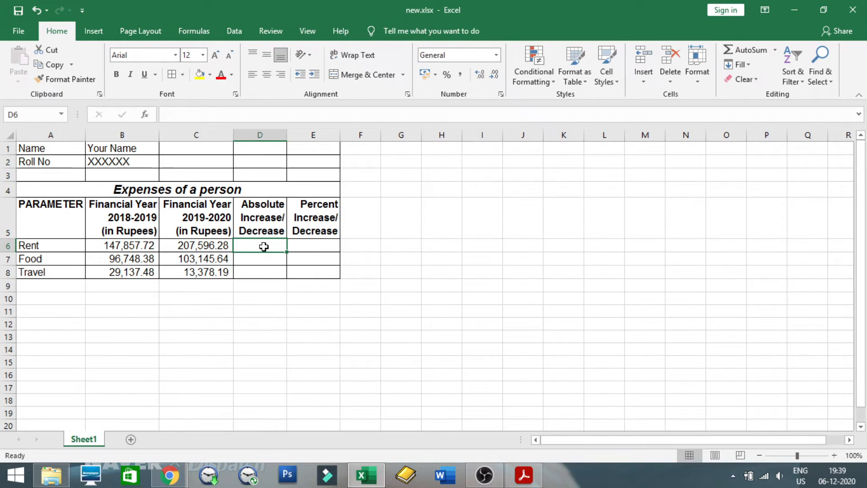
Step: Enter the formula =ABS(C6-B6) in D6 for the absolute change in Rent
text(=)
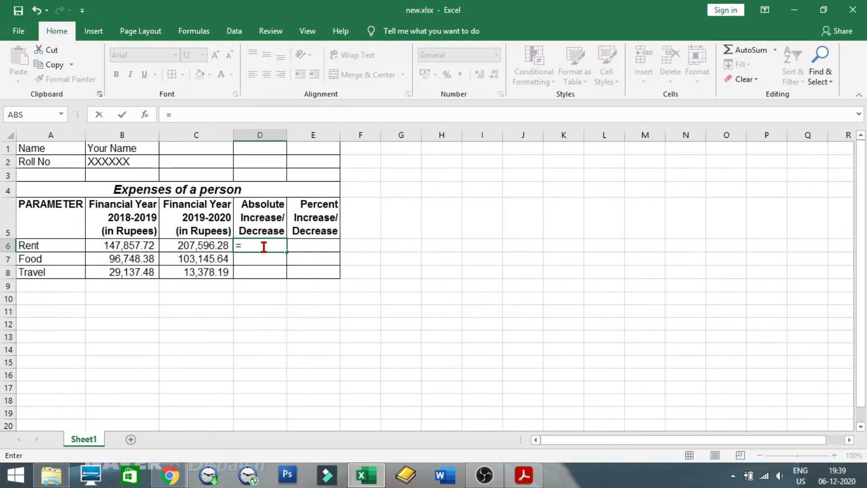
text(ab)
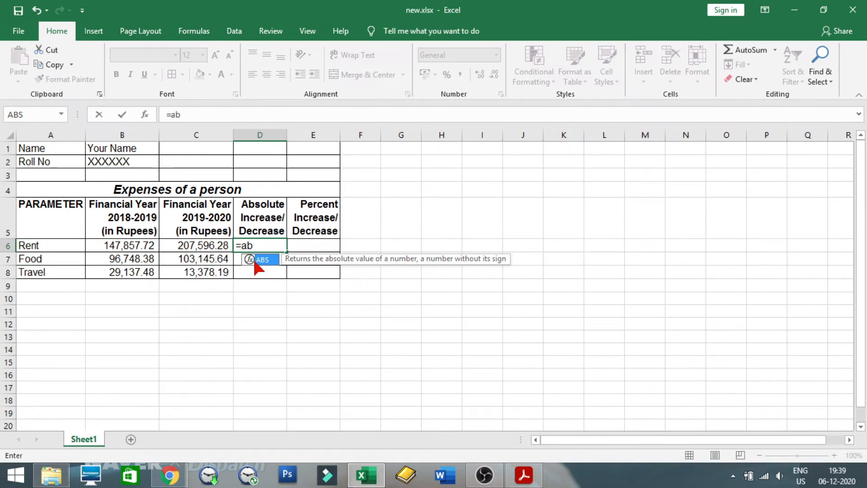
text(s()
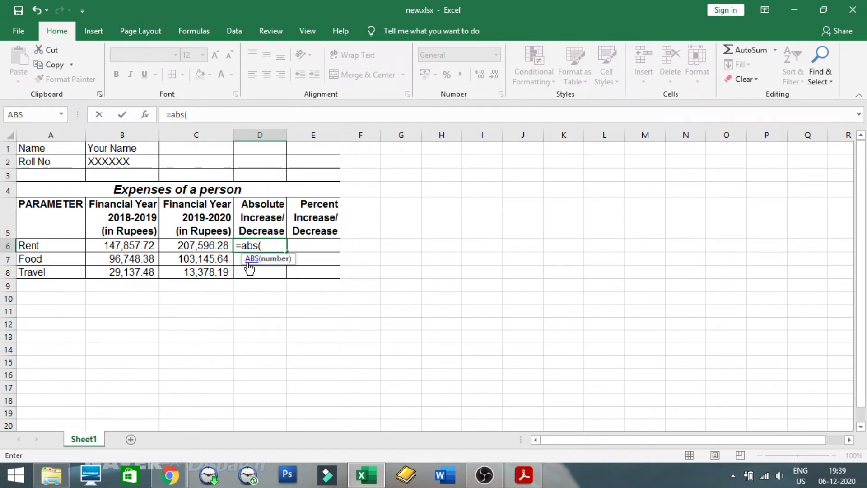
click(178, 244)
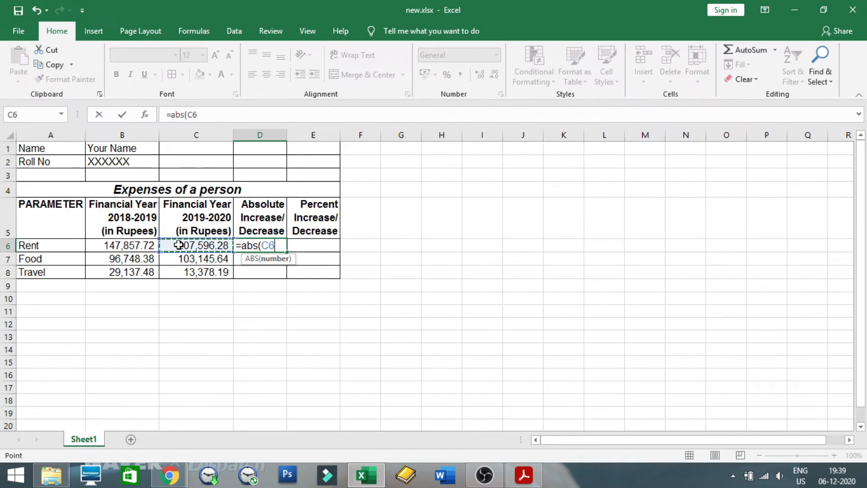
text(-)
click(145, 246)
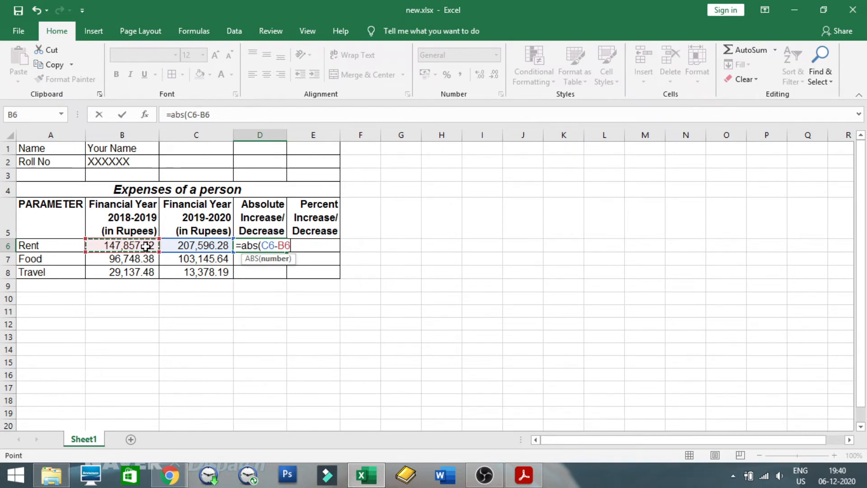
text())
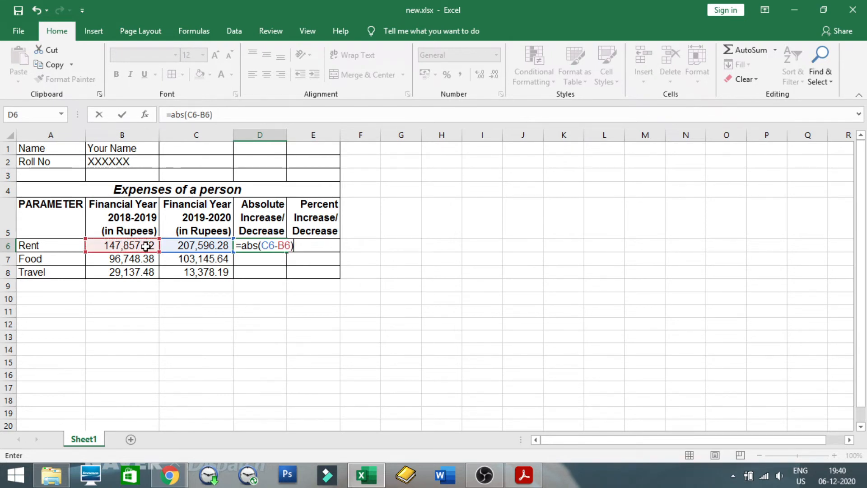
key(Return)
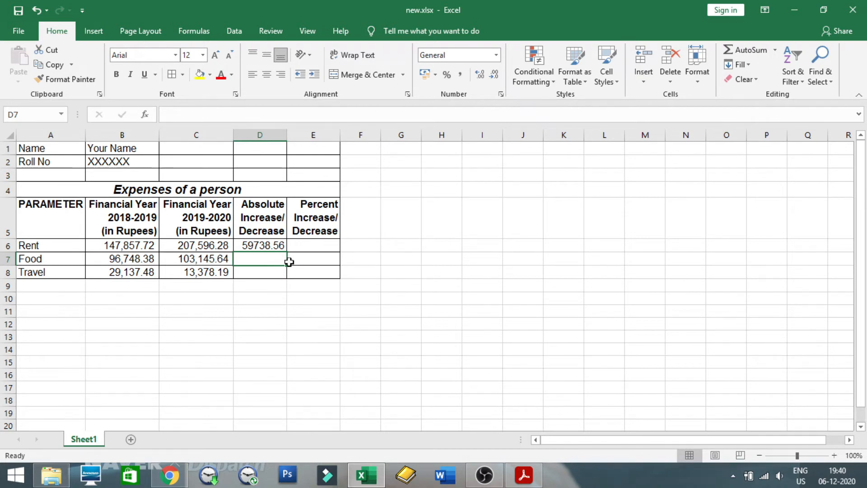
Step: Fill the D6 formula down to D8 for the Food and Travel rows
click(258, 245)
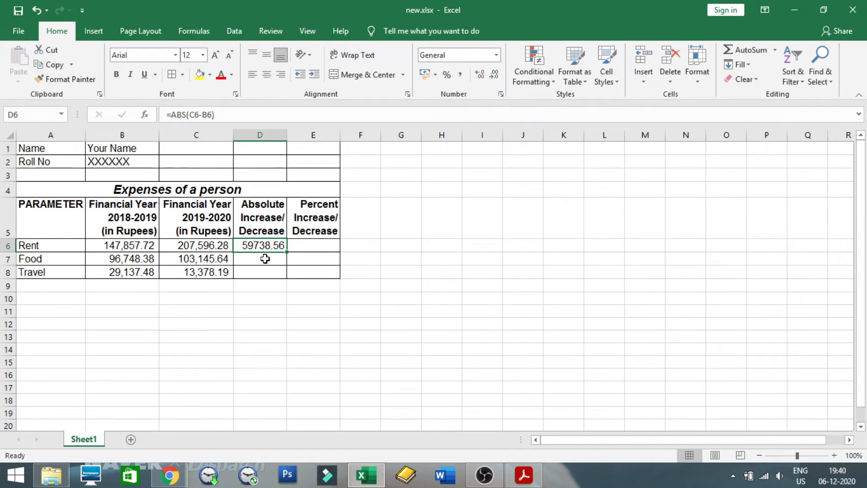
click(215, 224)
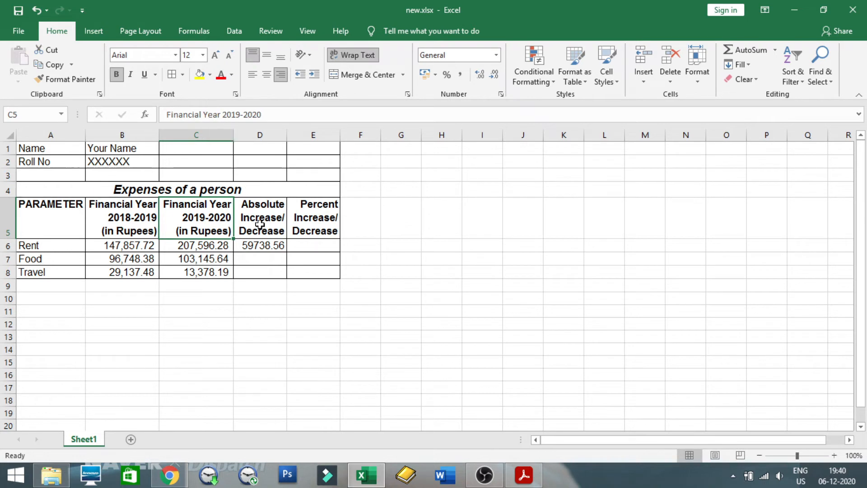
click(272, 245)
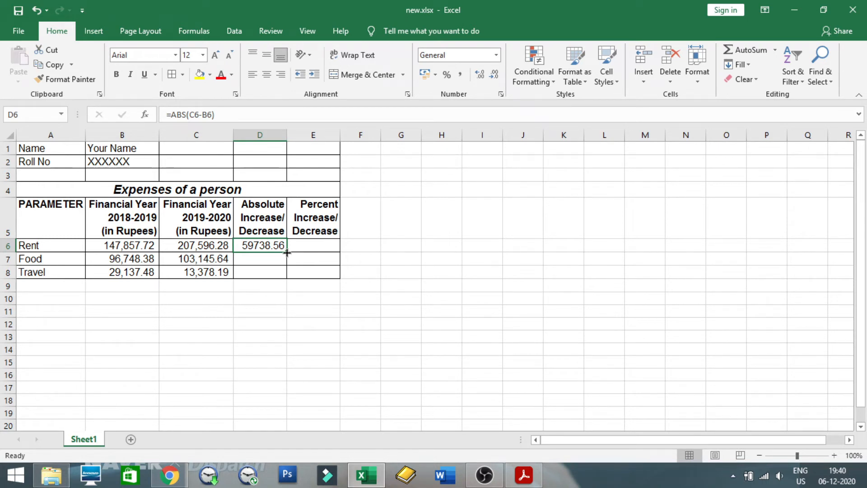
drag(287, 252, 287, 277)
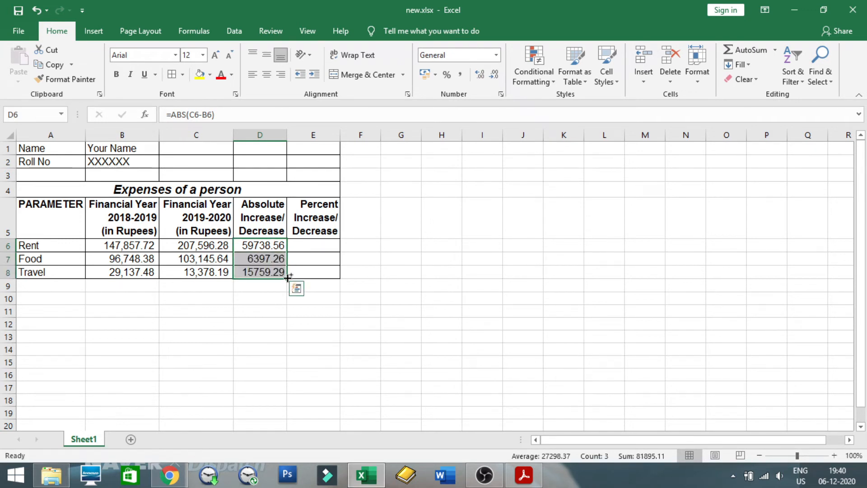
Step: Undo the fill in D7:D8 and fill the absolute change formula from D6 down to D8 again
key(ctrl+z)
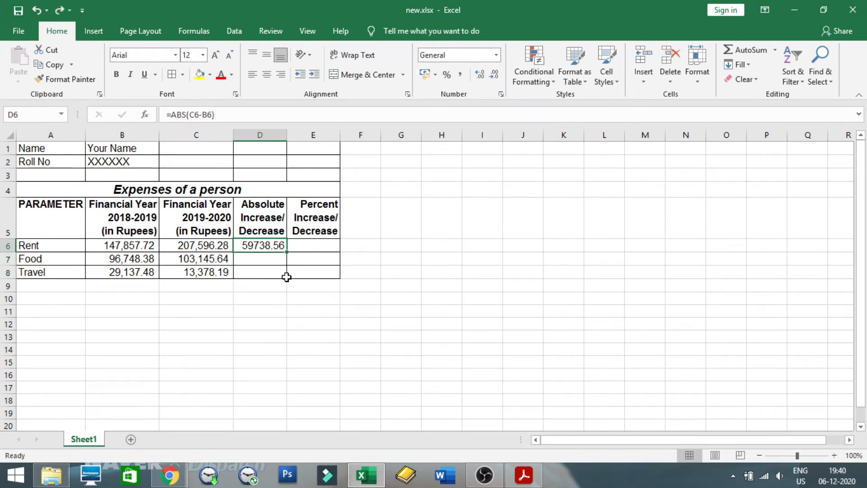
double_click(287, 252)
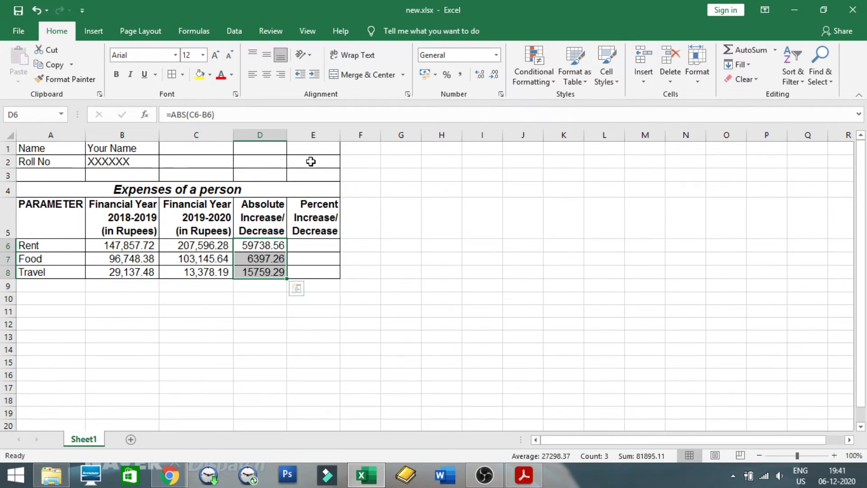
Step: Enter the formula =(C6-B6)/B6*100 in E6 for the percent change in Rent
click(304, 247)
text(=9)
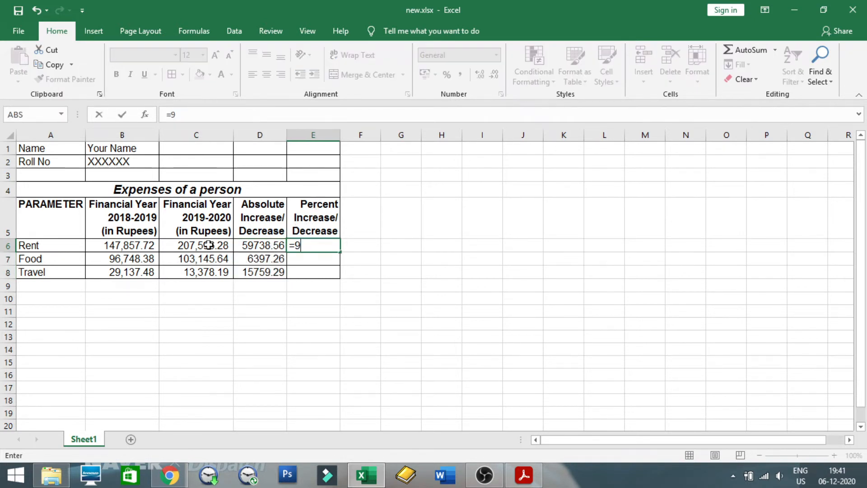
key(BackSpace)
click(211, 245)
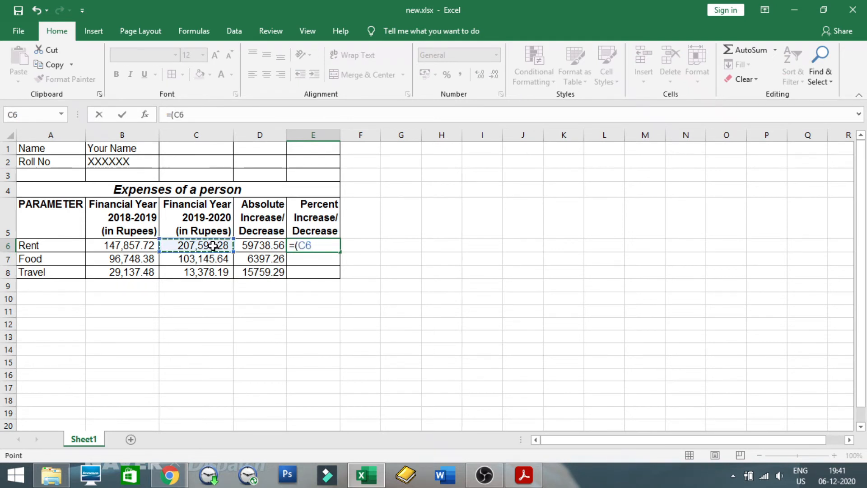
text(-)
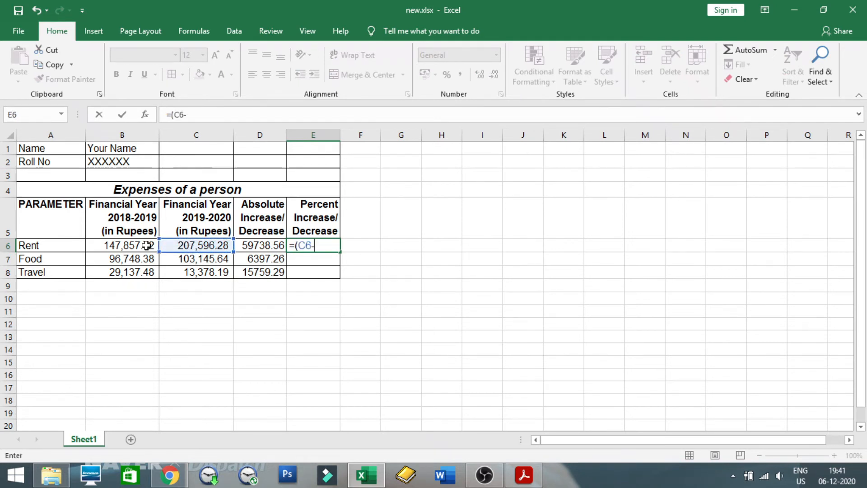
click(118, 246)
text())
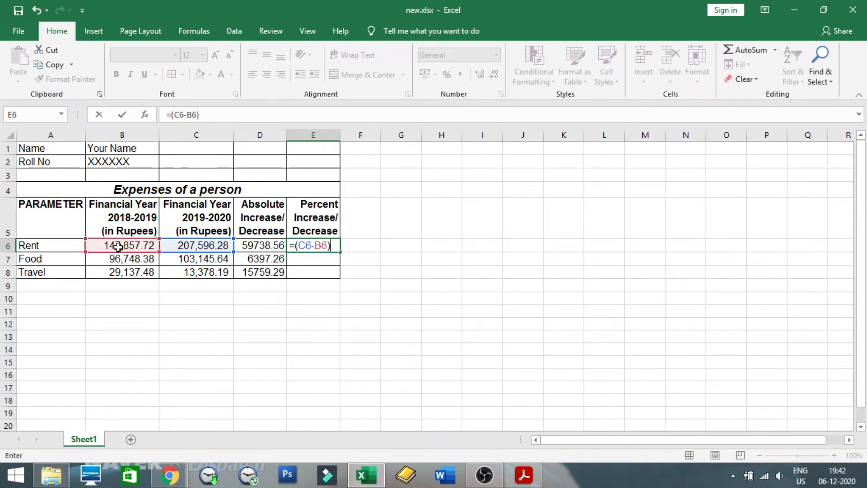
text(/)
click(124, 246)
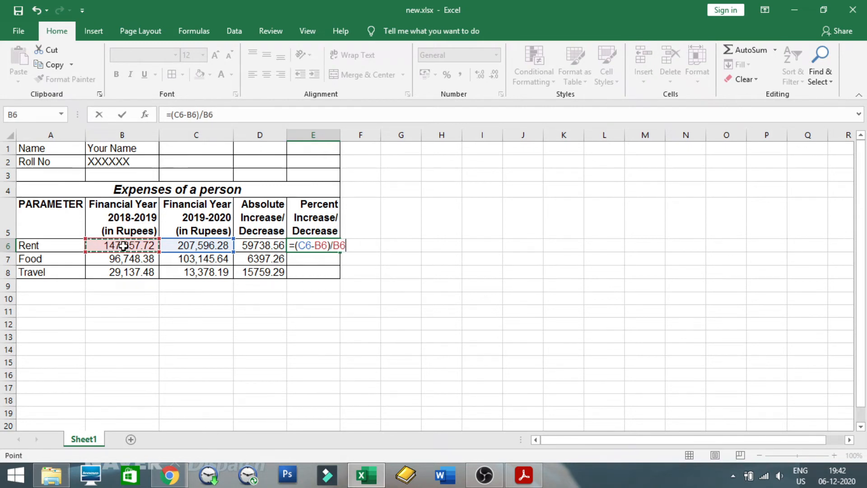
text(*100)
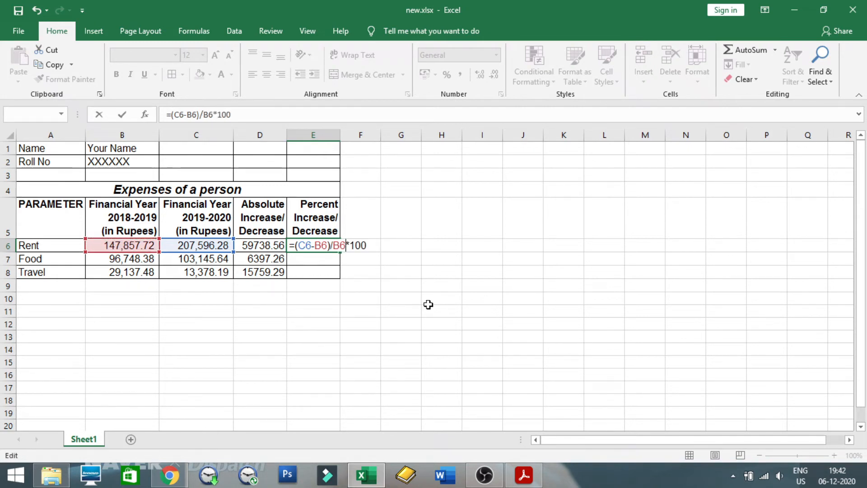
key(Return)
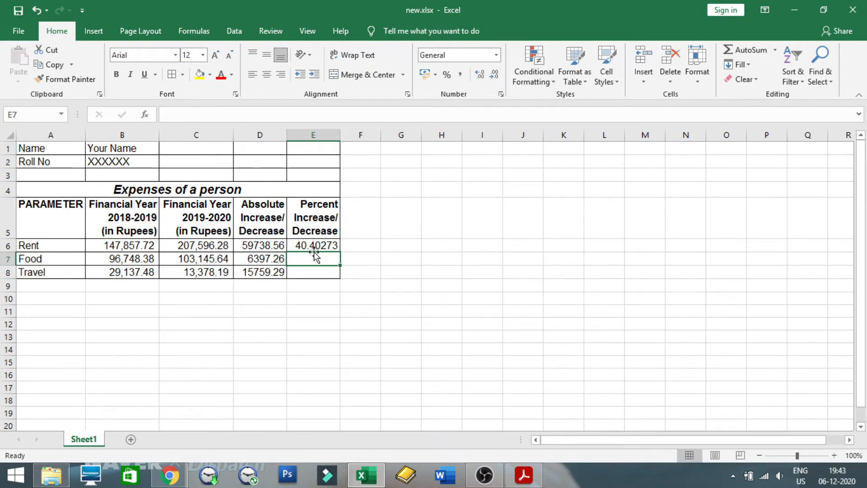
Step: Fill the E6 percent formula down to E8 for the Food and Travel rows
click(330, 244)
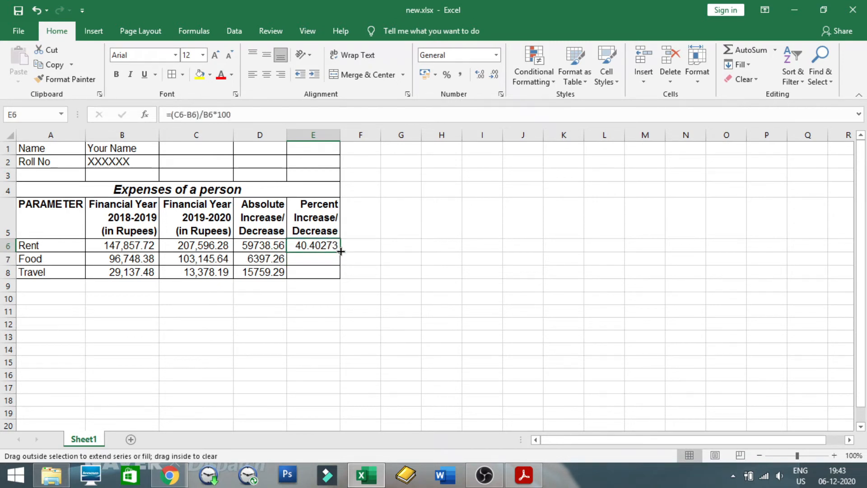
double_click(340, 251)
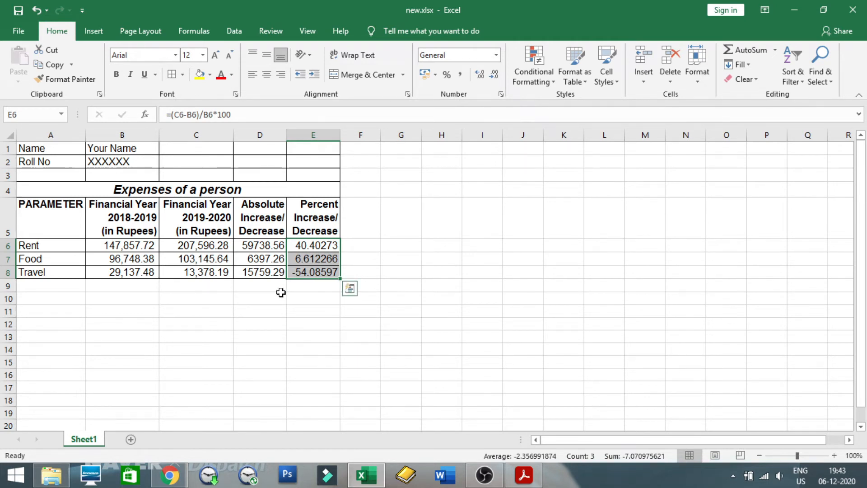
click(311, 293)
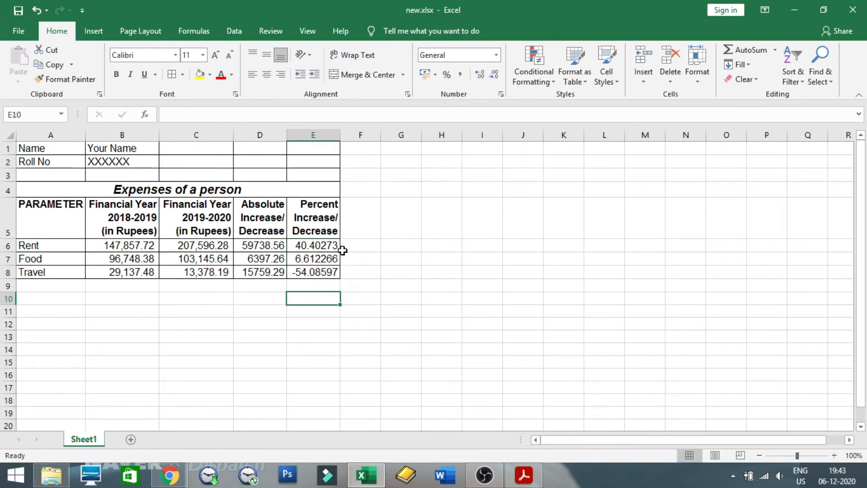
Step: Check the formula instructions in the exercise PDF and reduce the percent values in E6:E8 to two decimal places
click(834, 456)
click(833, 455)
click(833, 456)
click(833, 455)
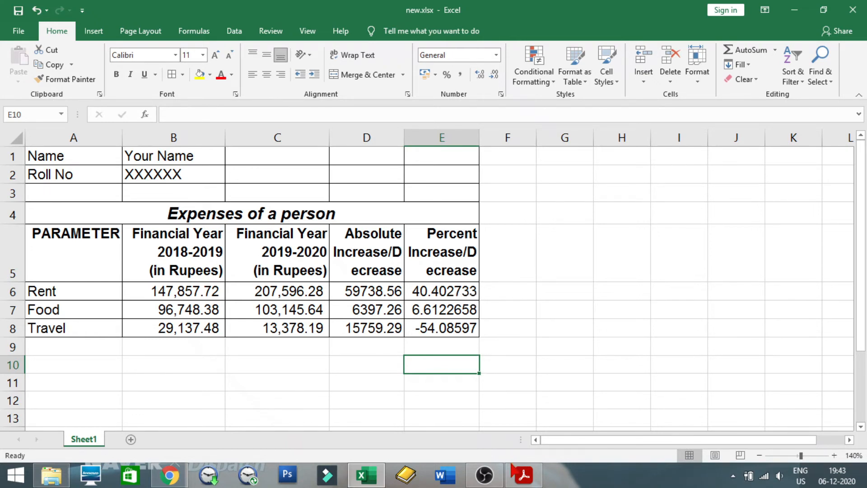
click(524, 478)
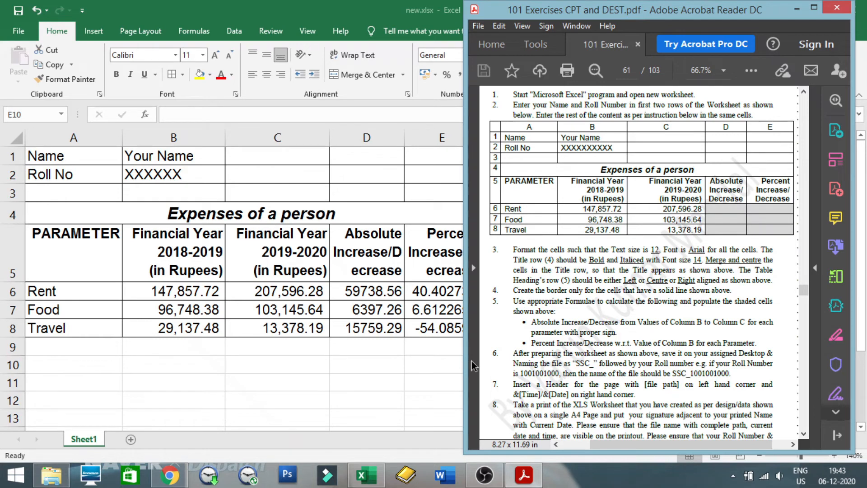
click(420, 372)
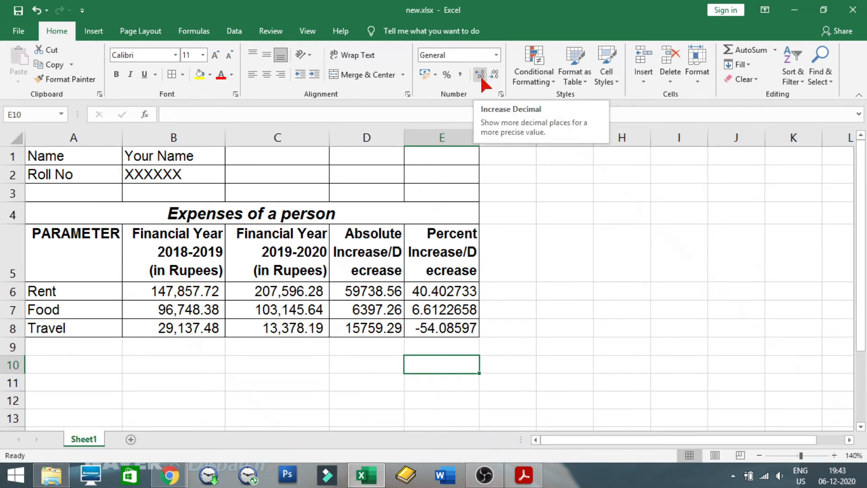
drag(450, 291, 457, 329)
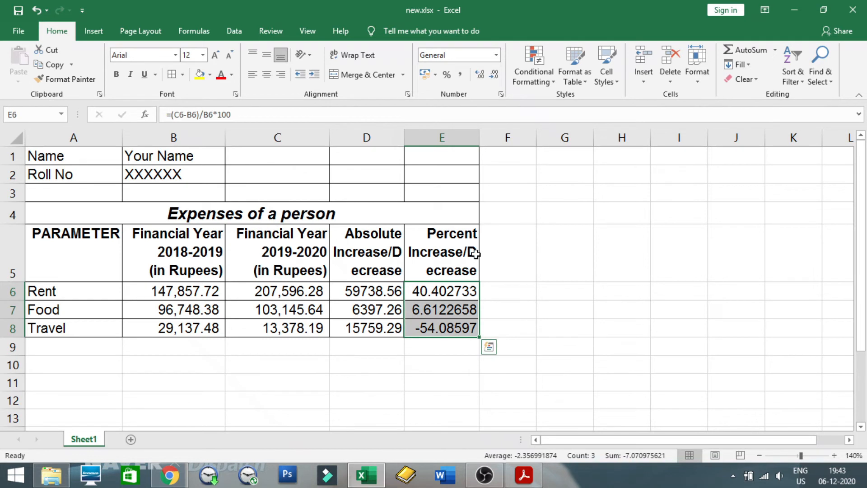
click(493, 74)
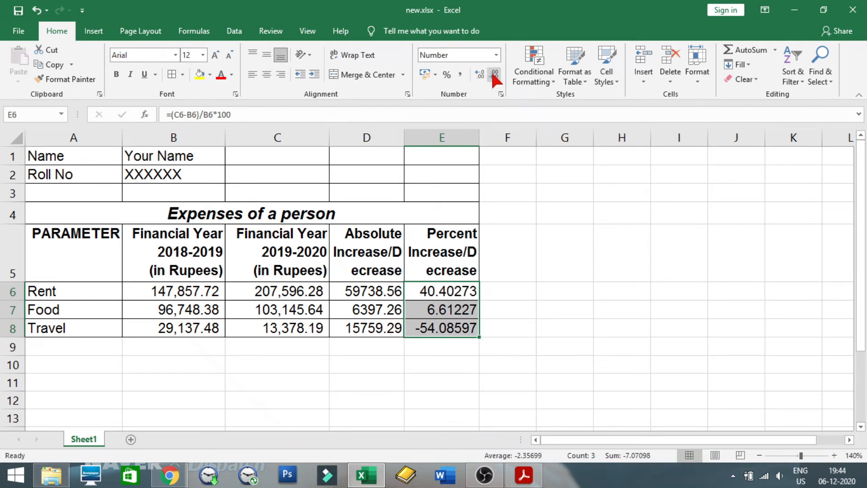
click(493, 74)
click(494, 74)
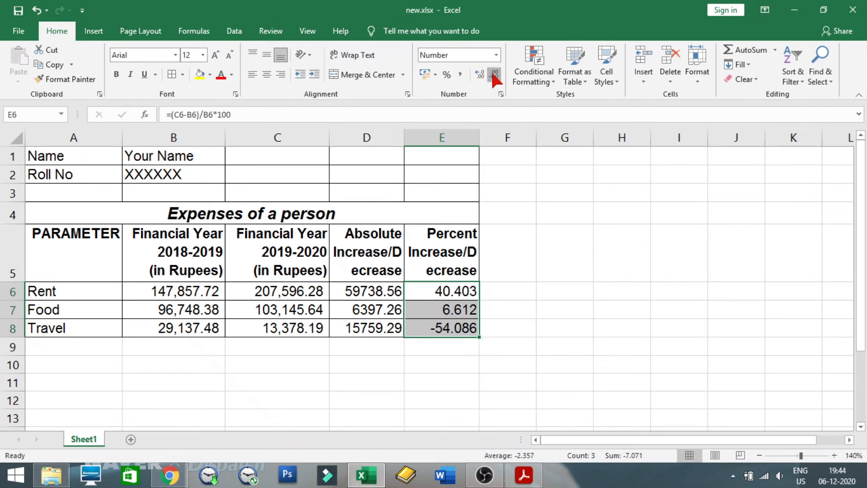
click(493, 74)
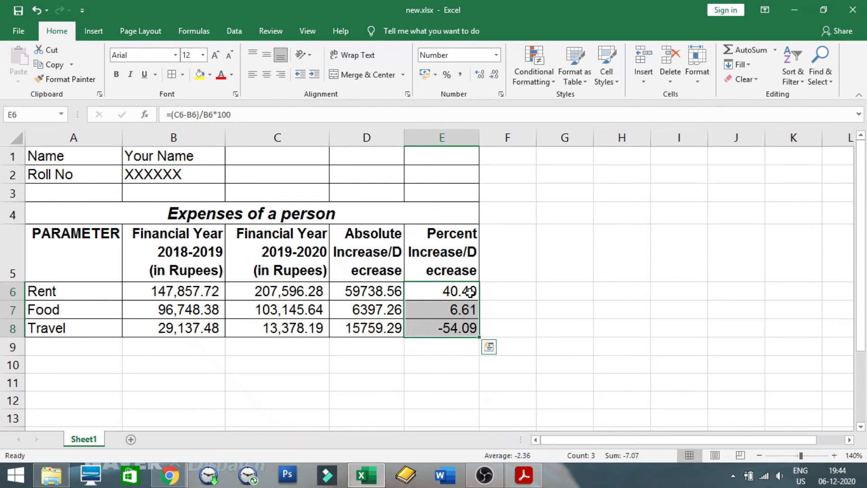
click(487, 327)
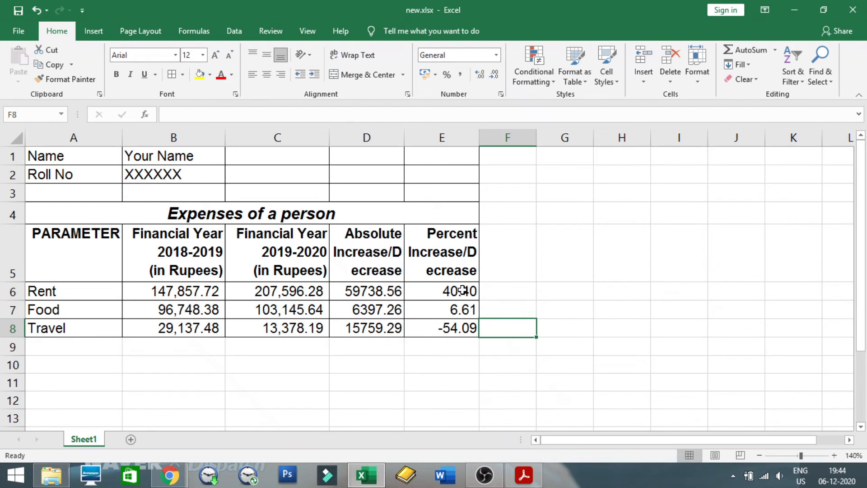
drag(463, 290, 464, 326)
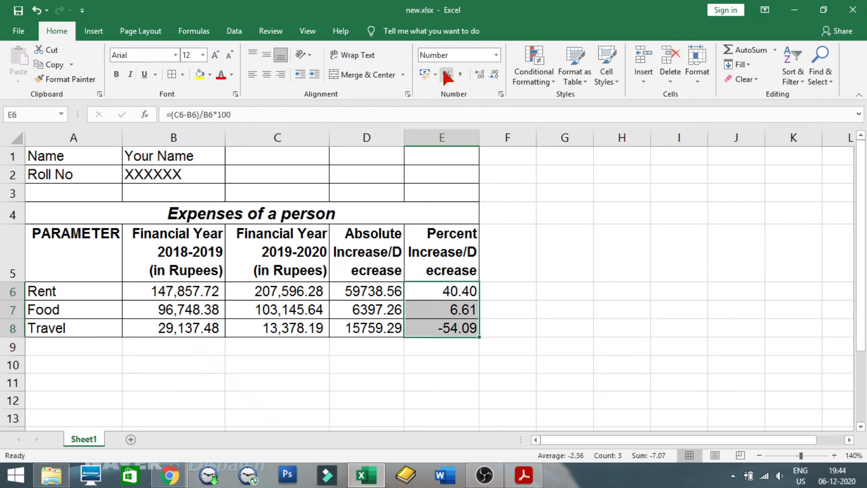
click(442, 346)
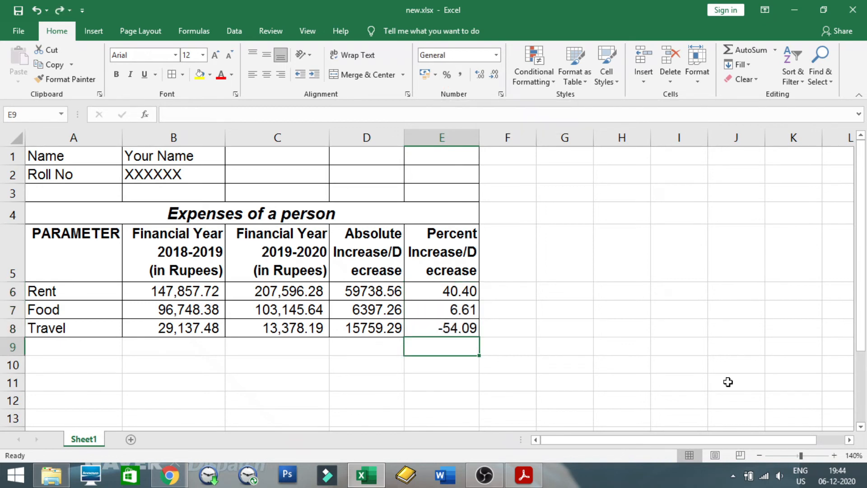
Step: Set the worksheet's paper size to A4 and check where the page breaks fall
click(759, 455)
click(759, 455)
click(759, 455)
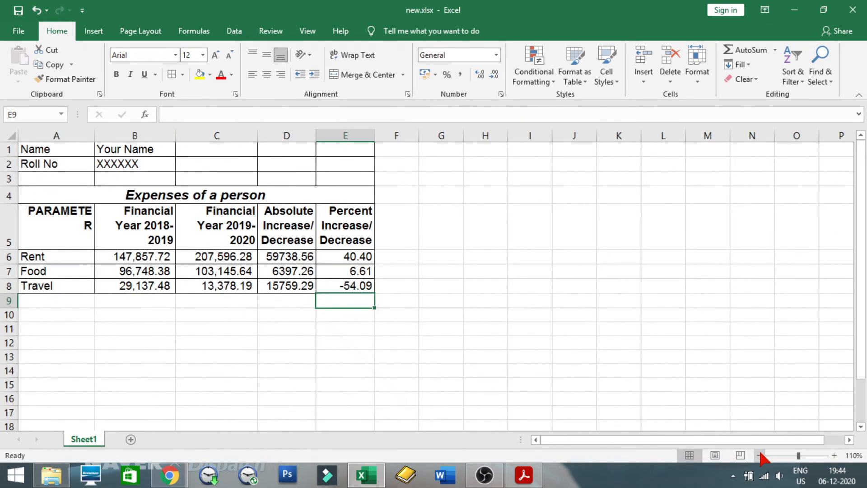
click(759, 455)
click(387, 325)
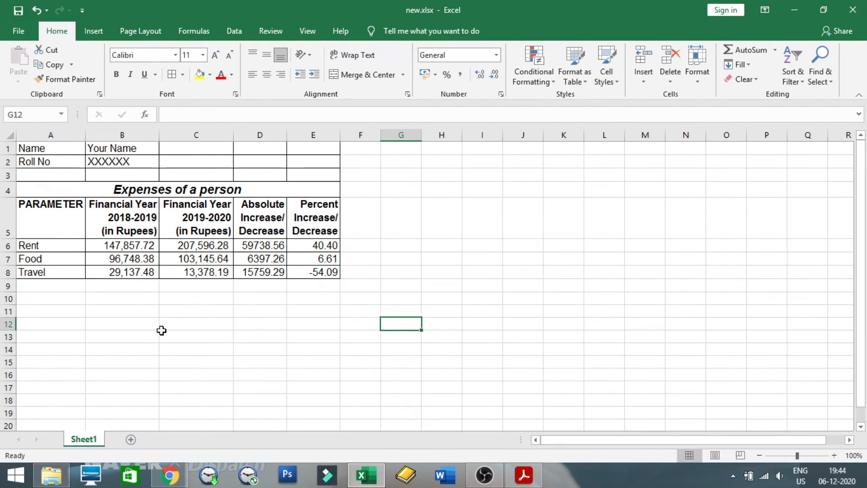
click(129, 31)
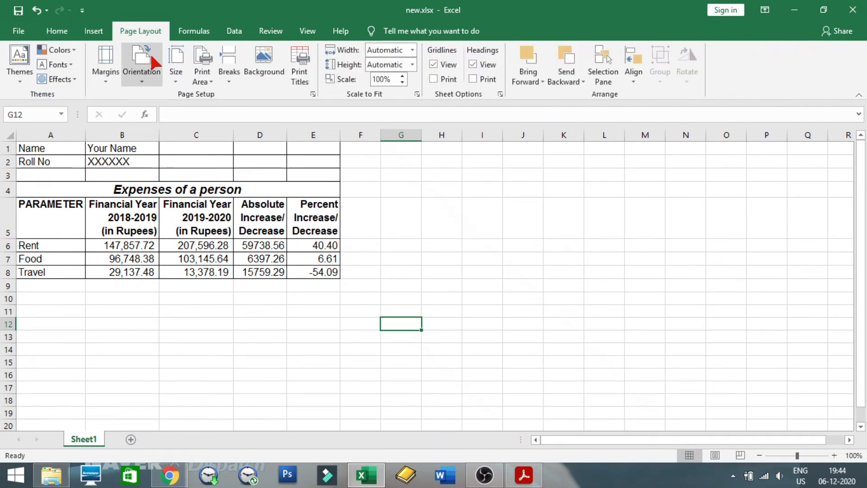
click(175, 76)
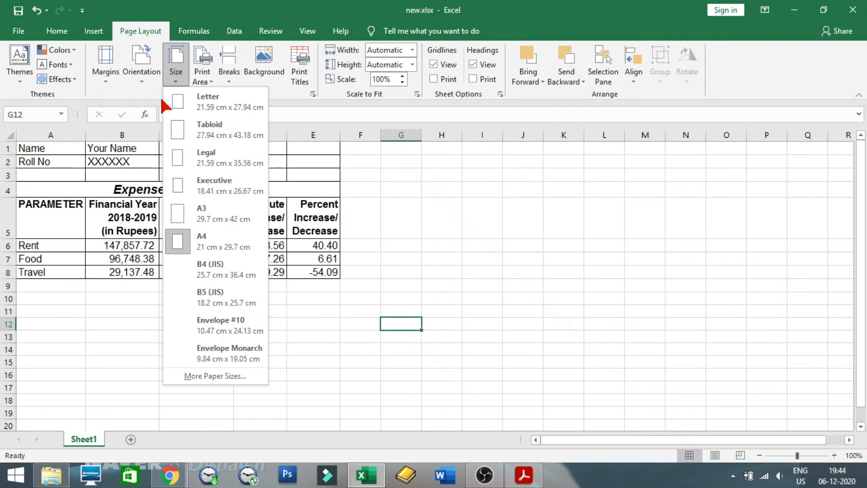
click(192, 243)
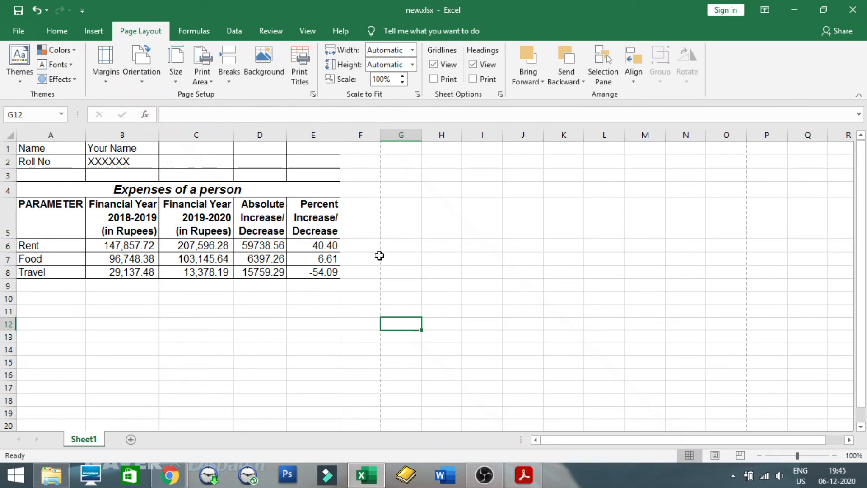
scroll(379, 307, down, 5)
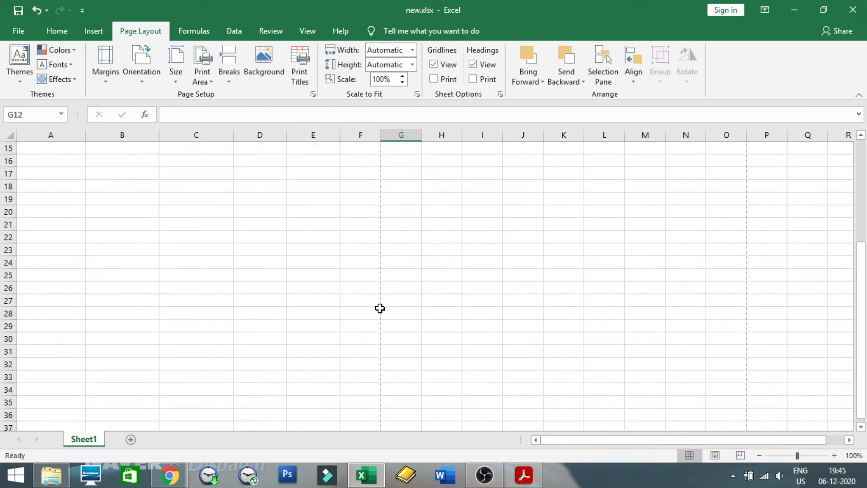
scroll(379, 308, down, 8)
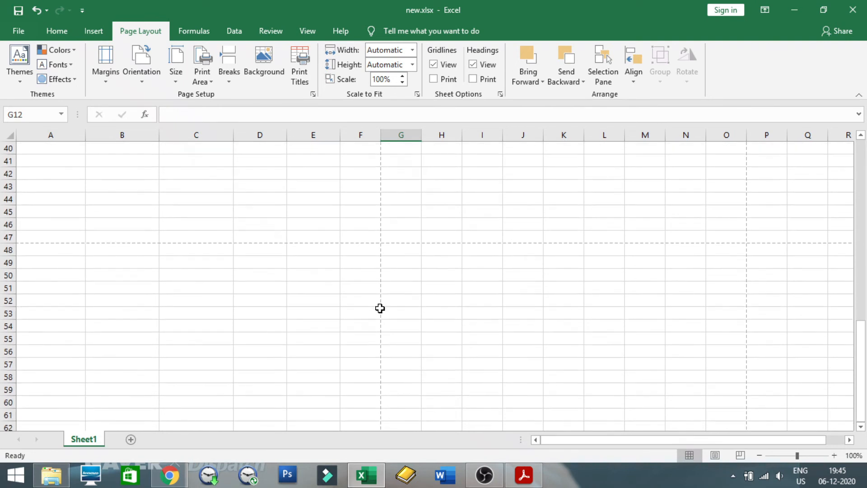
scroll(359, 256, up, 13)
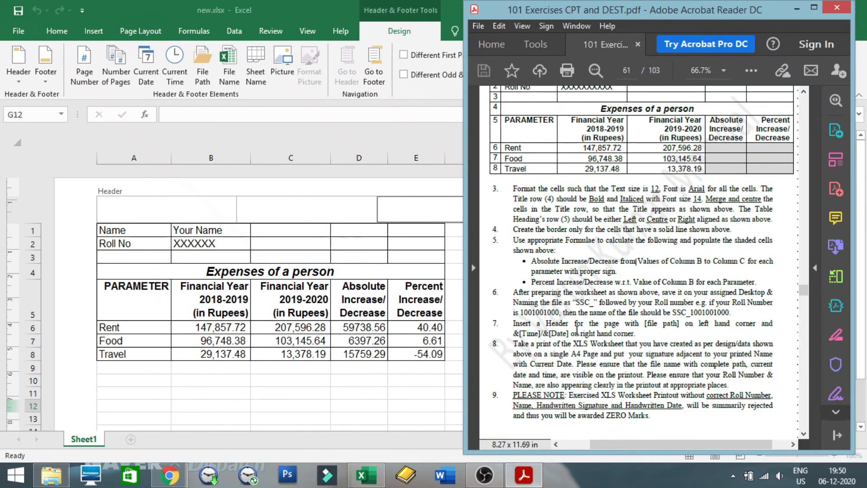
Step: Return to the workbook, apply the comma number style to the increase/decrease values in D6:E8, and reselect that range
click(403, 344)
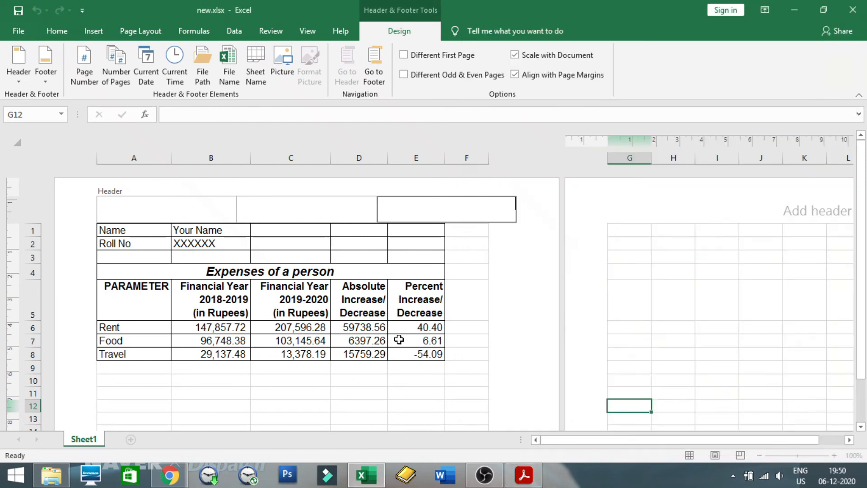
drag(374, 328, 406, 354)
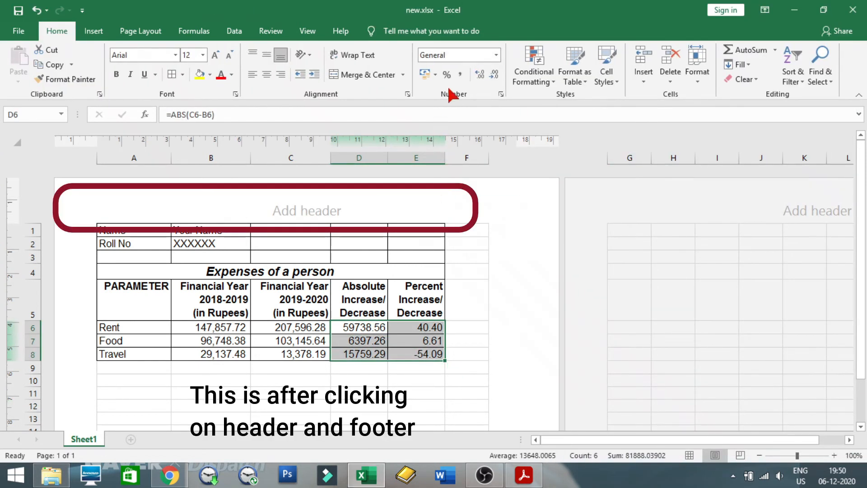
click(459, 75)
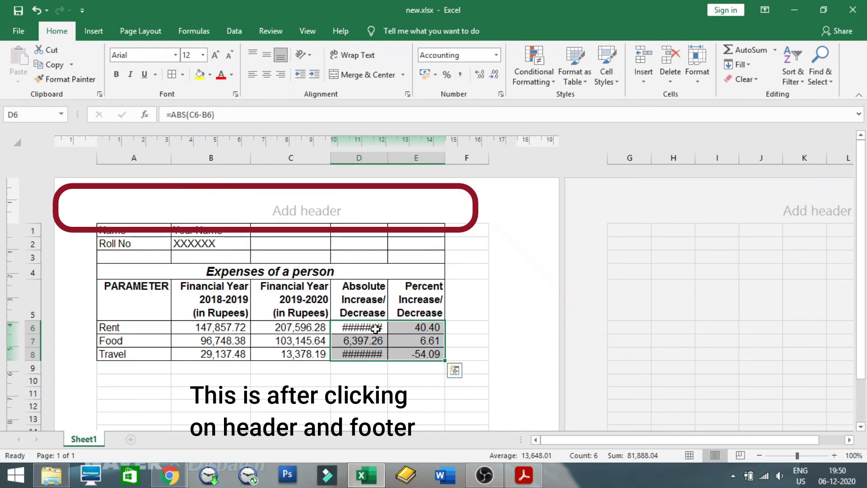
click(359, 328)
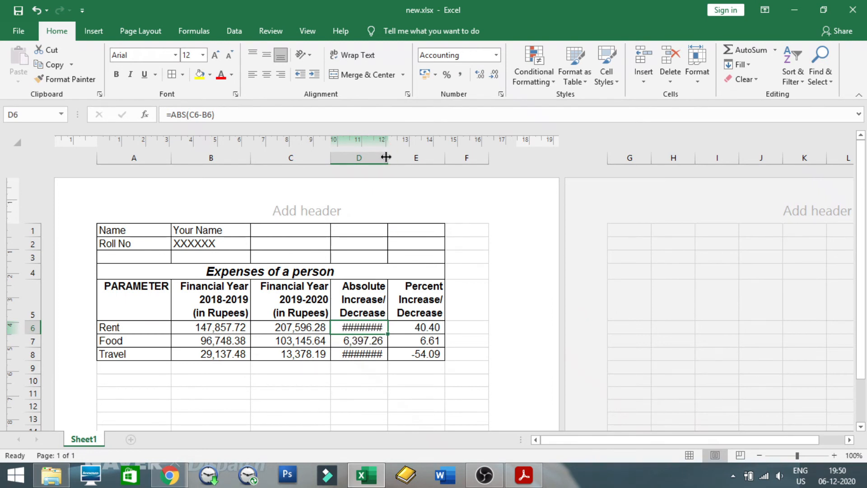
drag(381, 329, 406, 354)
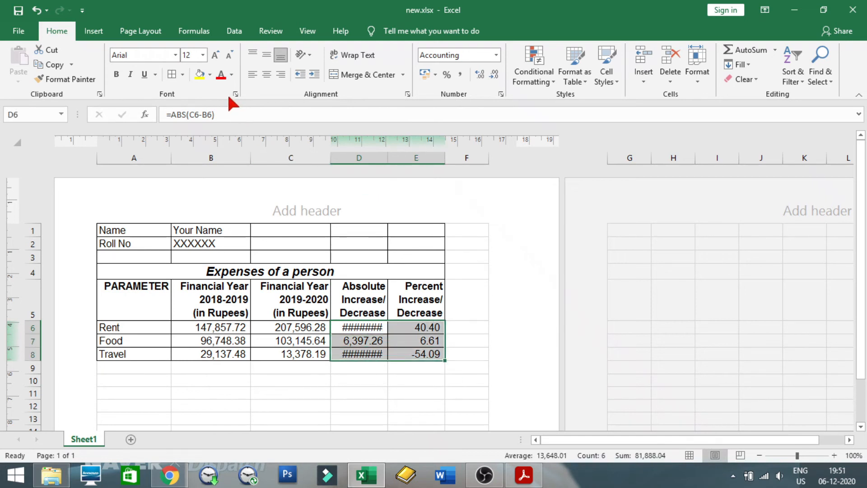
Step: Shade the increase/decrease cells D6:E8 light grey and check the header instructions in the exercise PDF
click(209, 76)
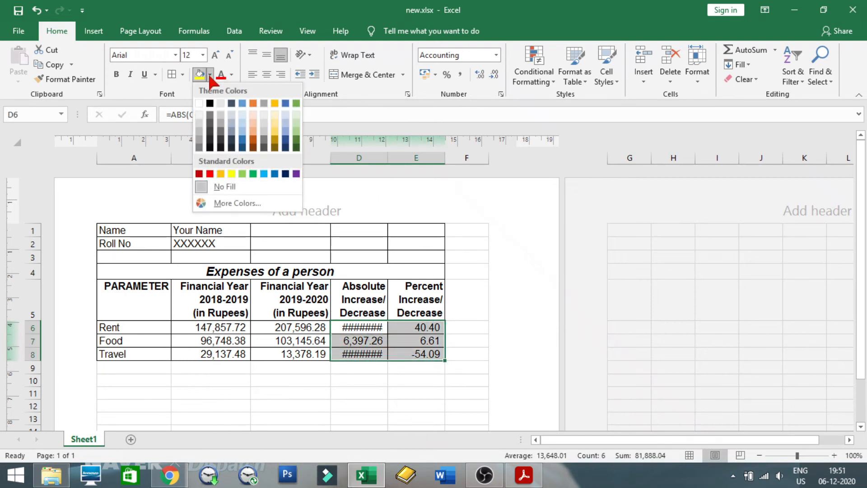
click(199, 123)
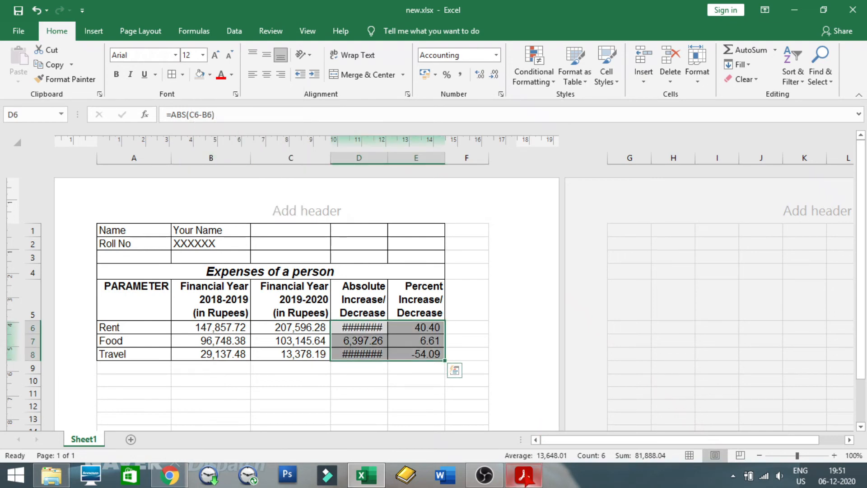
click(524, 475)
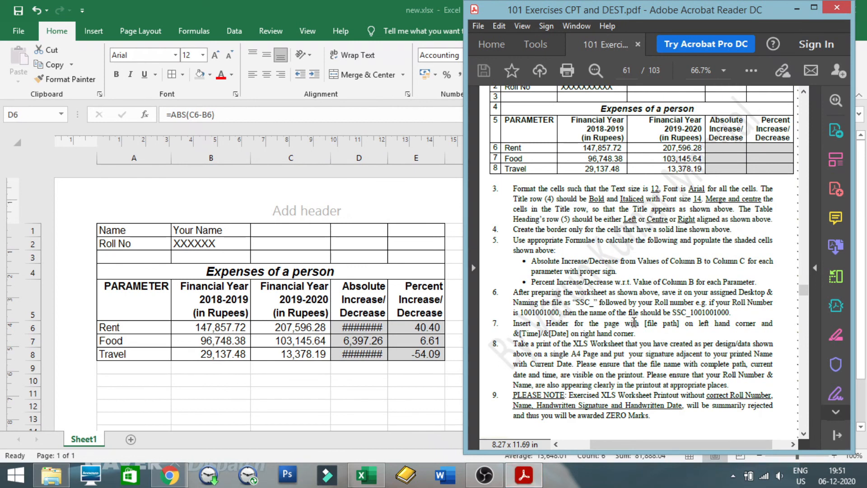
click(275, 214)
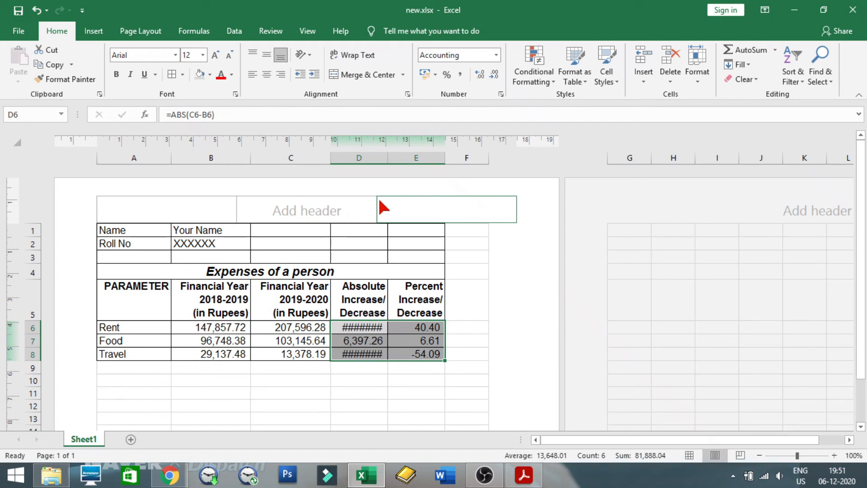
Step: Insert a page header and place the file path field &[Path]&[File] in its left section
click(94, 33)
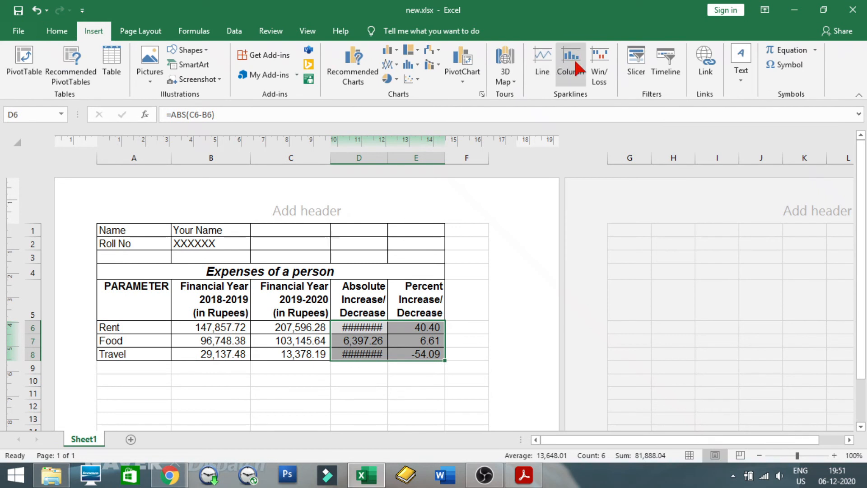
click(736, 79)
click(746, 115)
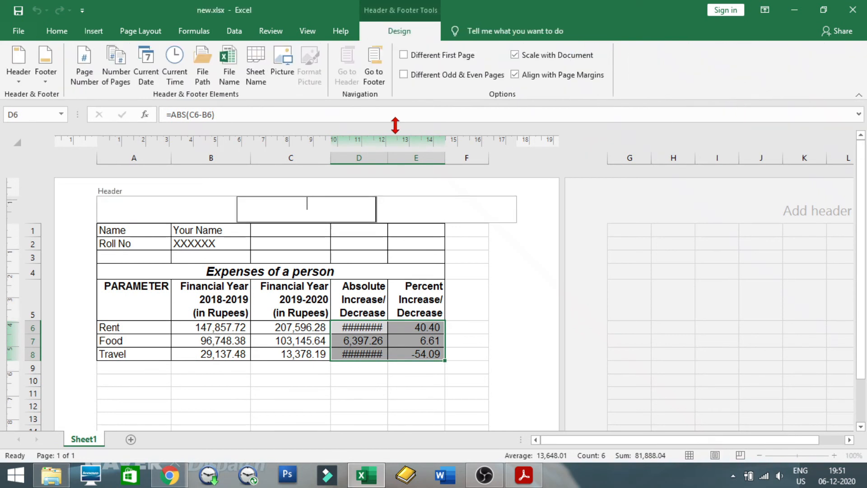
click(159, 208)
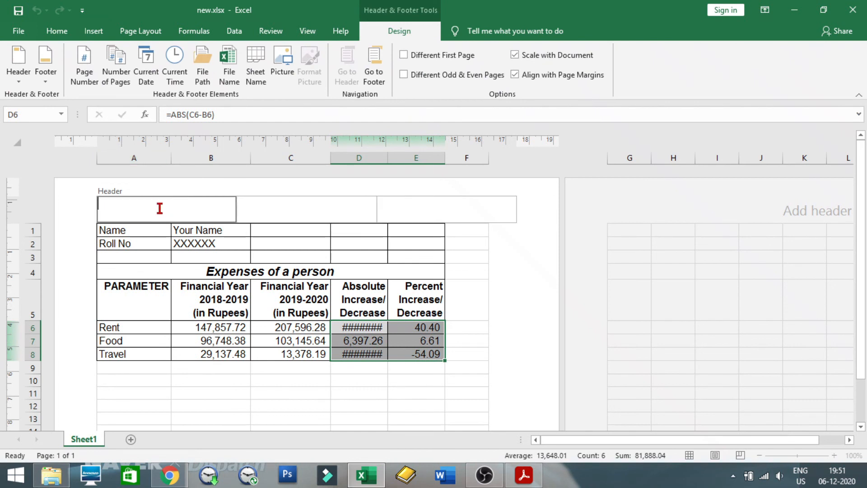
click(200, 70)
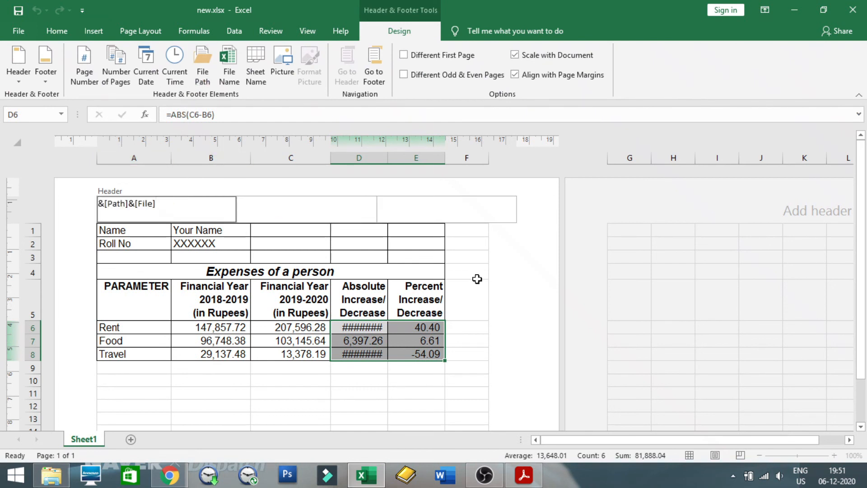
Step: Following the exercise PDF, add the current time and current date fields to the header's right section
click(524, 475)
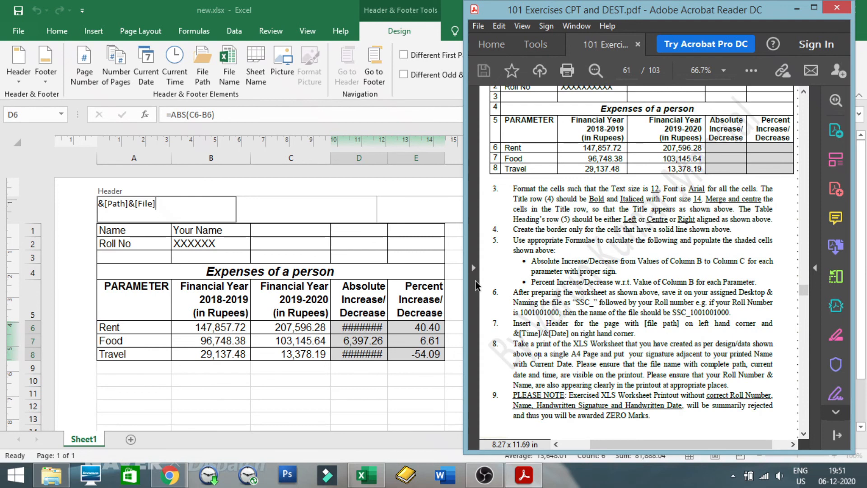
click(398, 203)
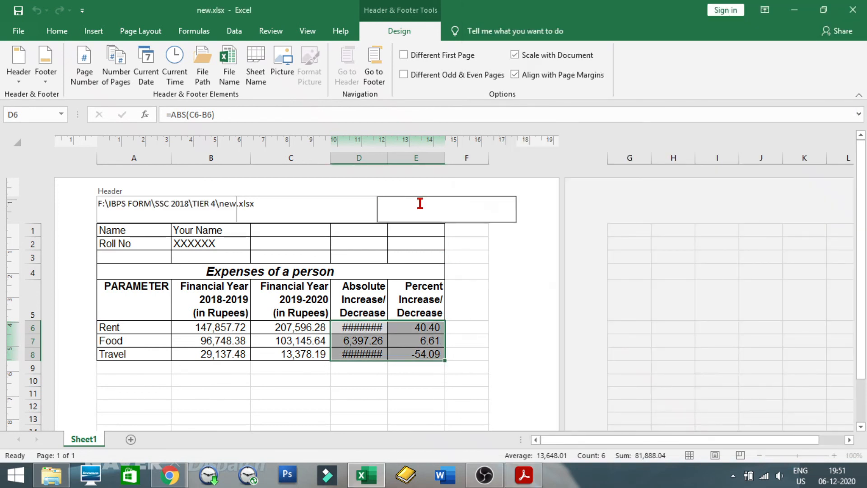
click(179, 77)
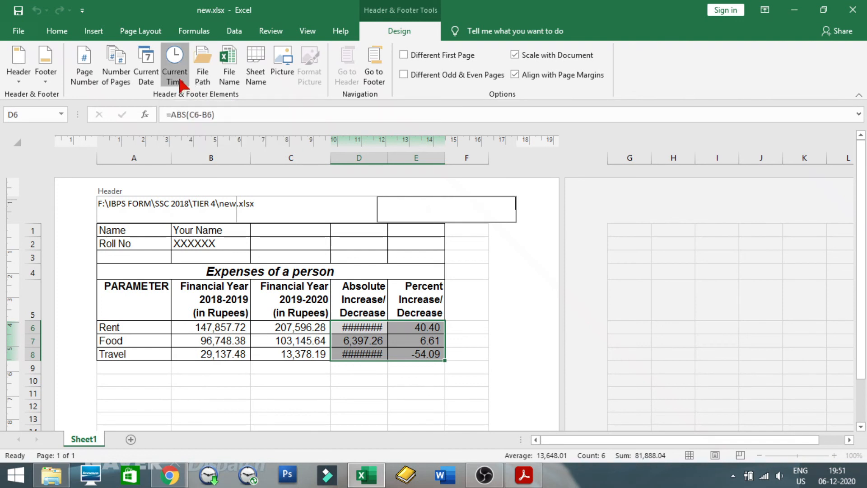
click(151, 69)
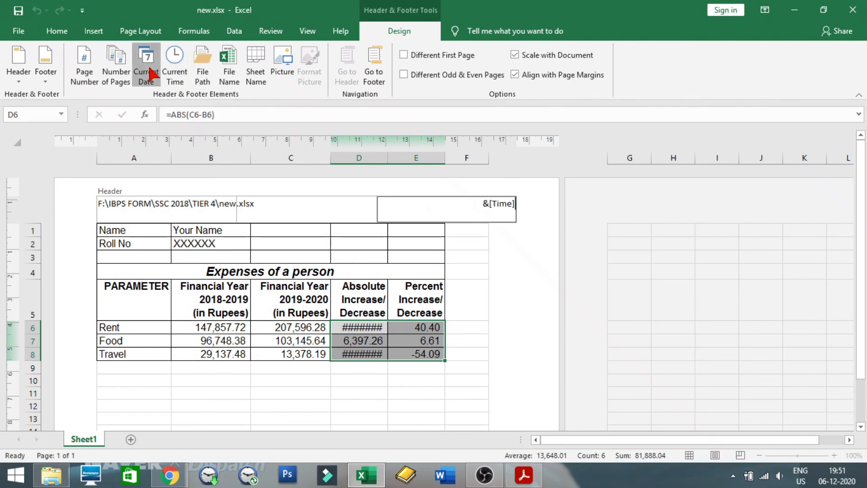
click(309, 204)
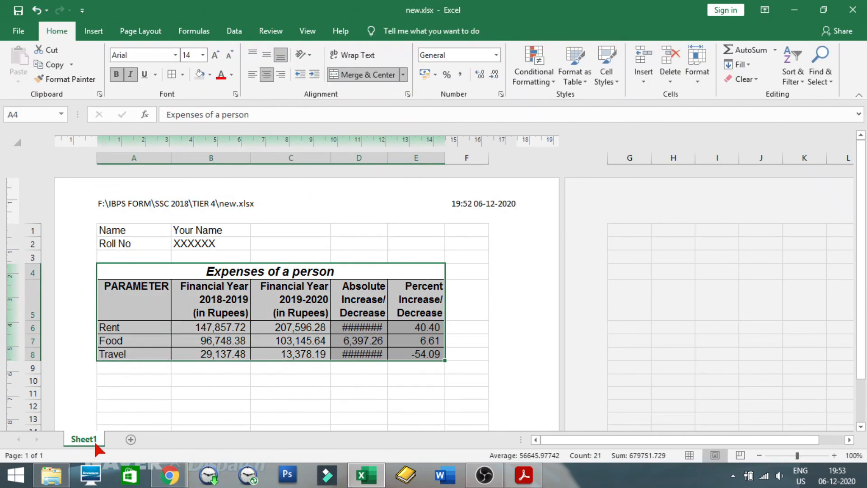
Step: In the TIER 4 folder, view the reference images of the Header & Footer ribbon command, the Page Setup dialog and the custom Header dialog
click(47, 481)
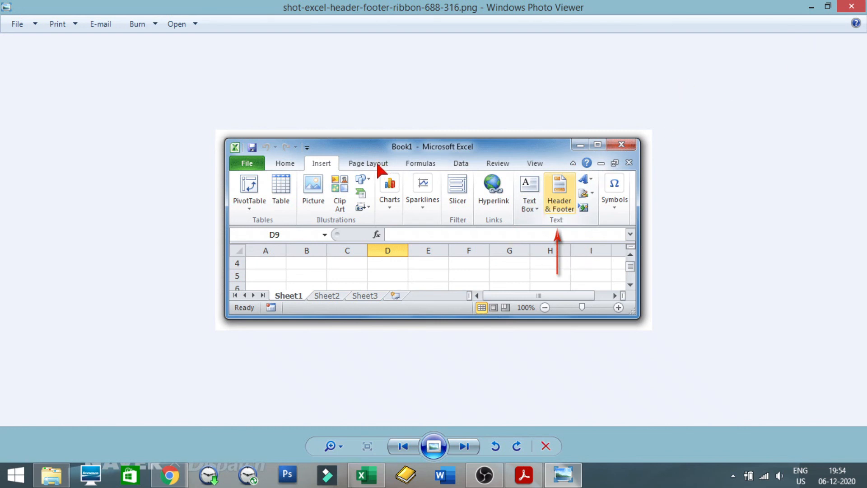
click(840, 9)
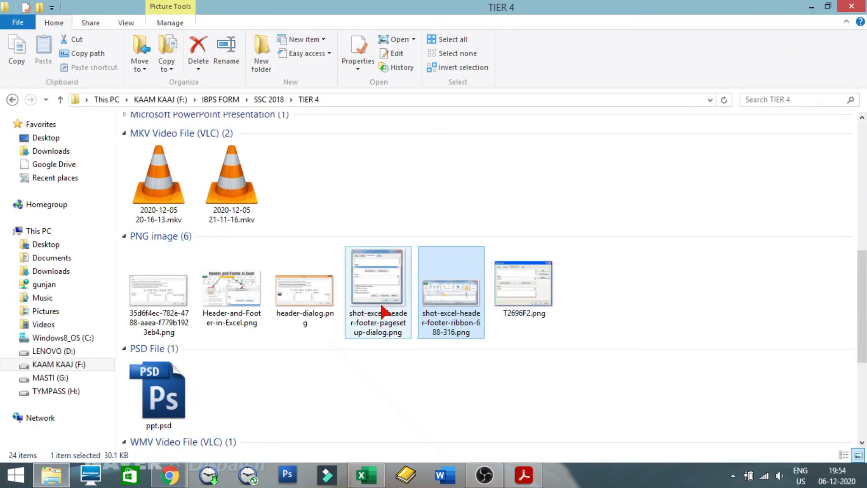
double_click(381, 291)
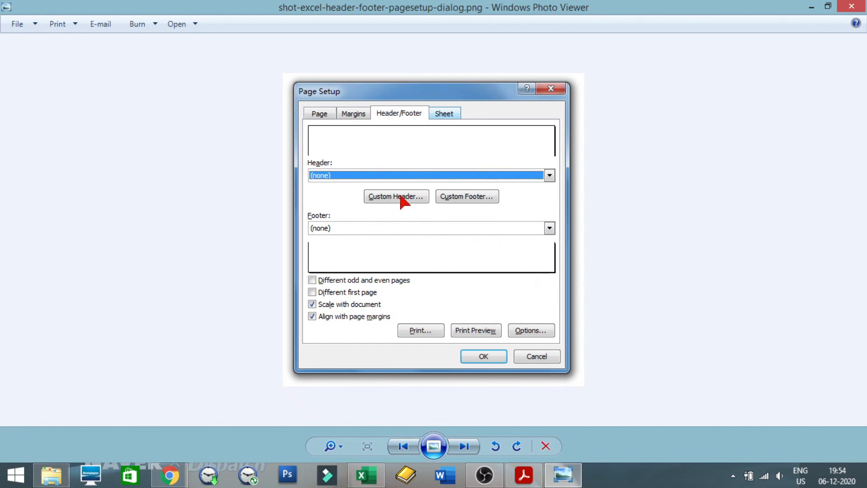
click(849, 8)
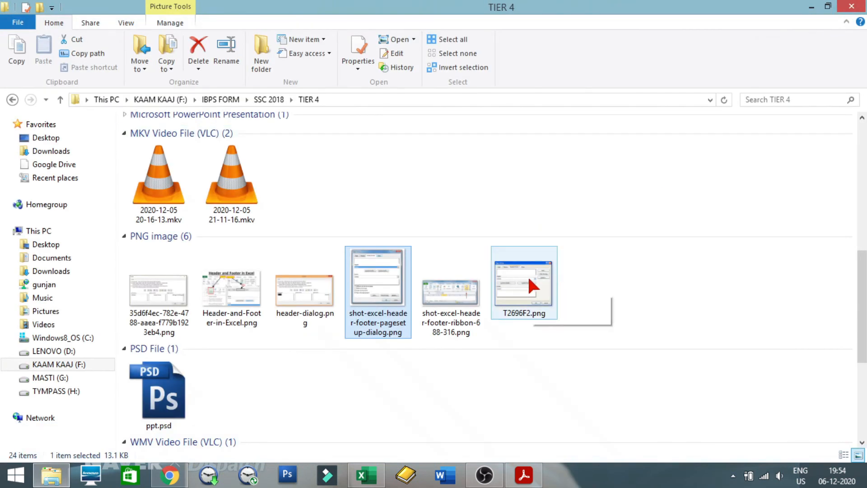
click(288, 300)
double_click(288, 300)
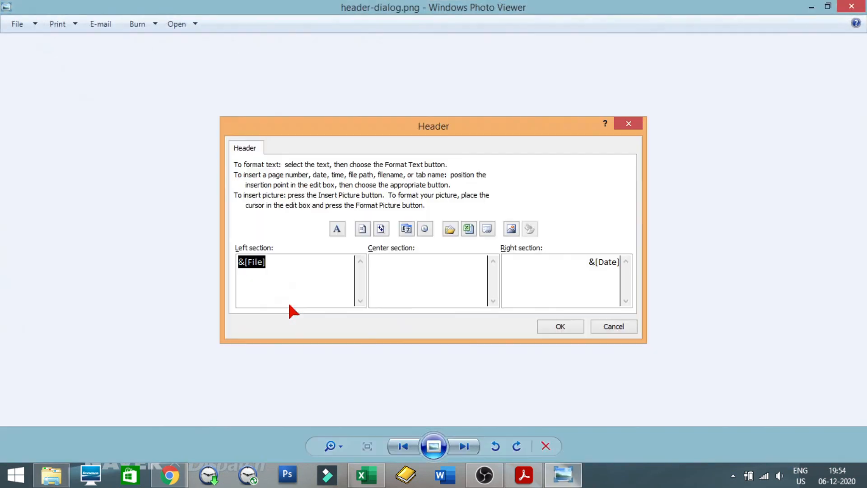